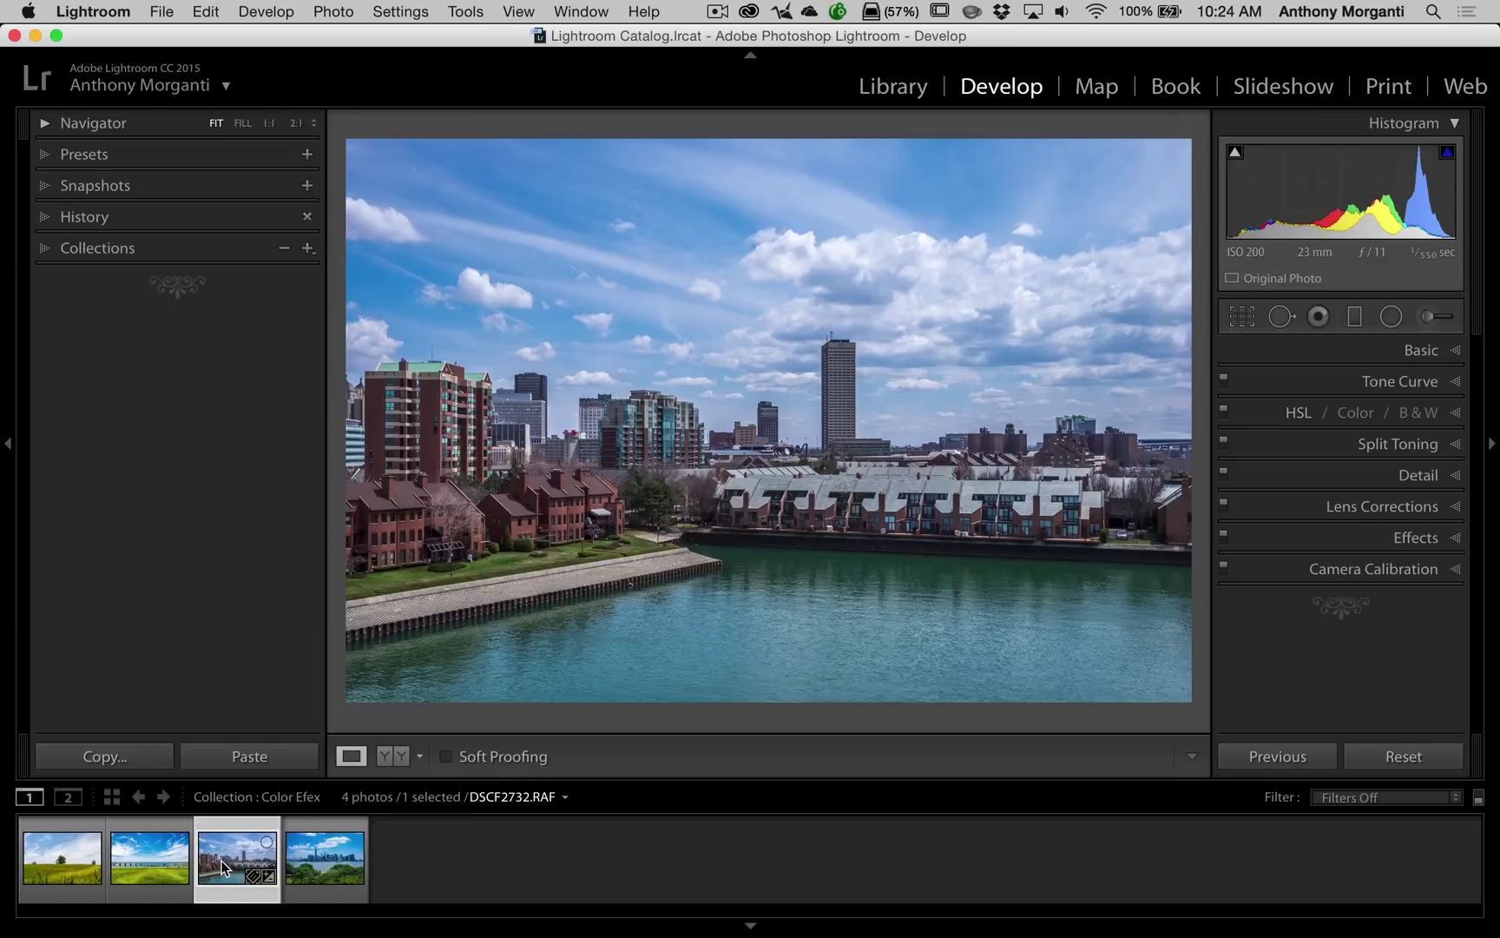
Step: Look through the photo's right-click actions and the Photo menu, then dismiss them
right_click(221, 861)
mouse_move(506, 474)
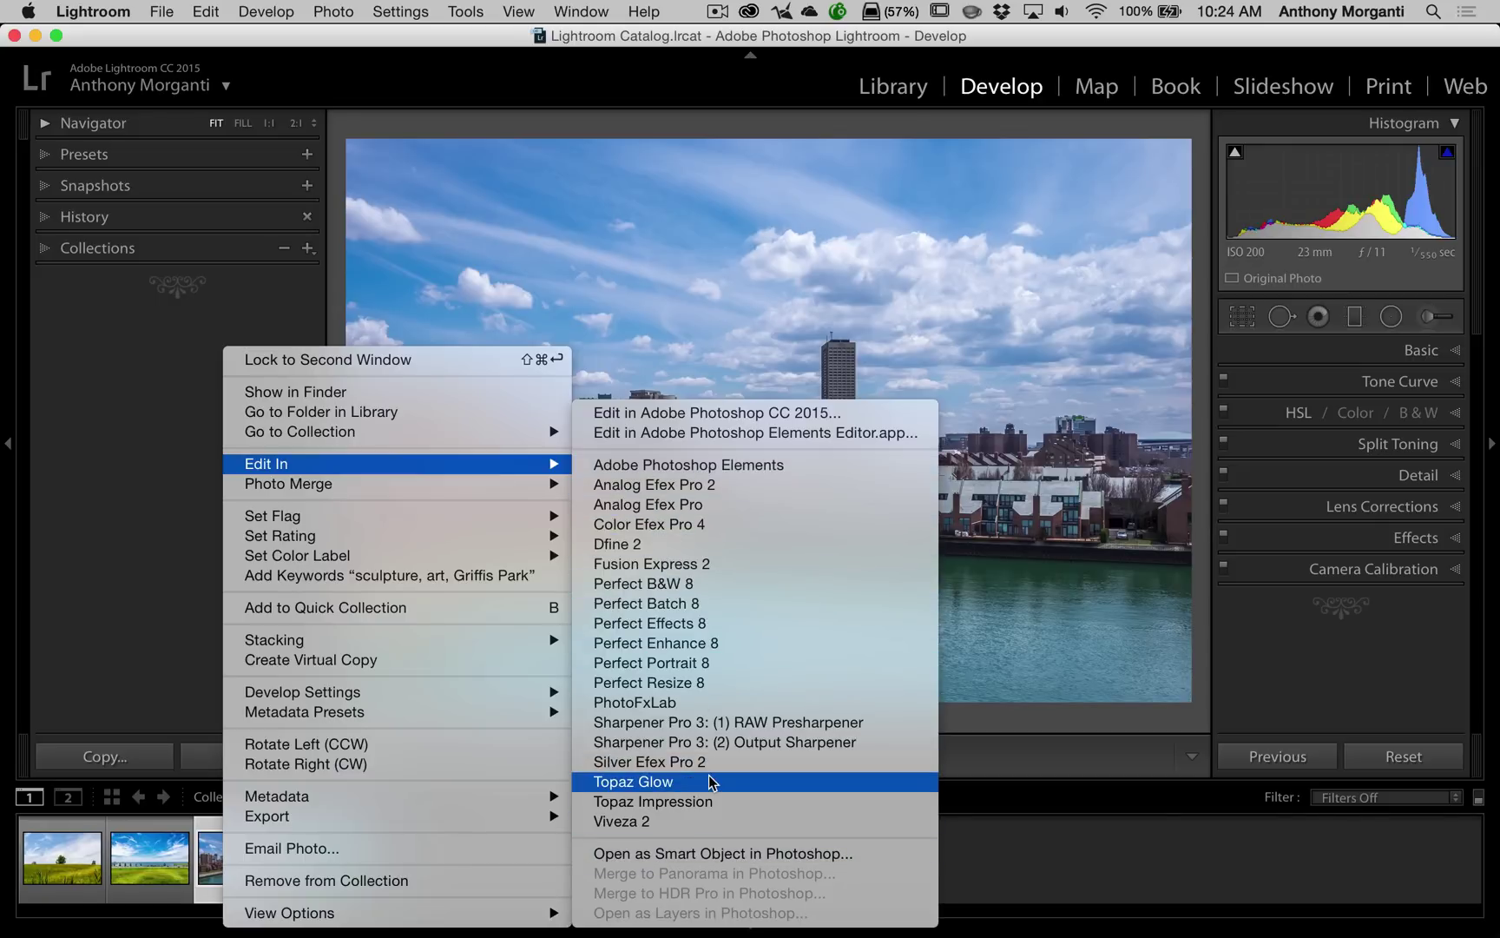
click(723, 215)
right_click(723, 215)
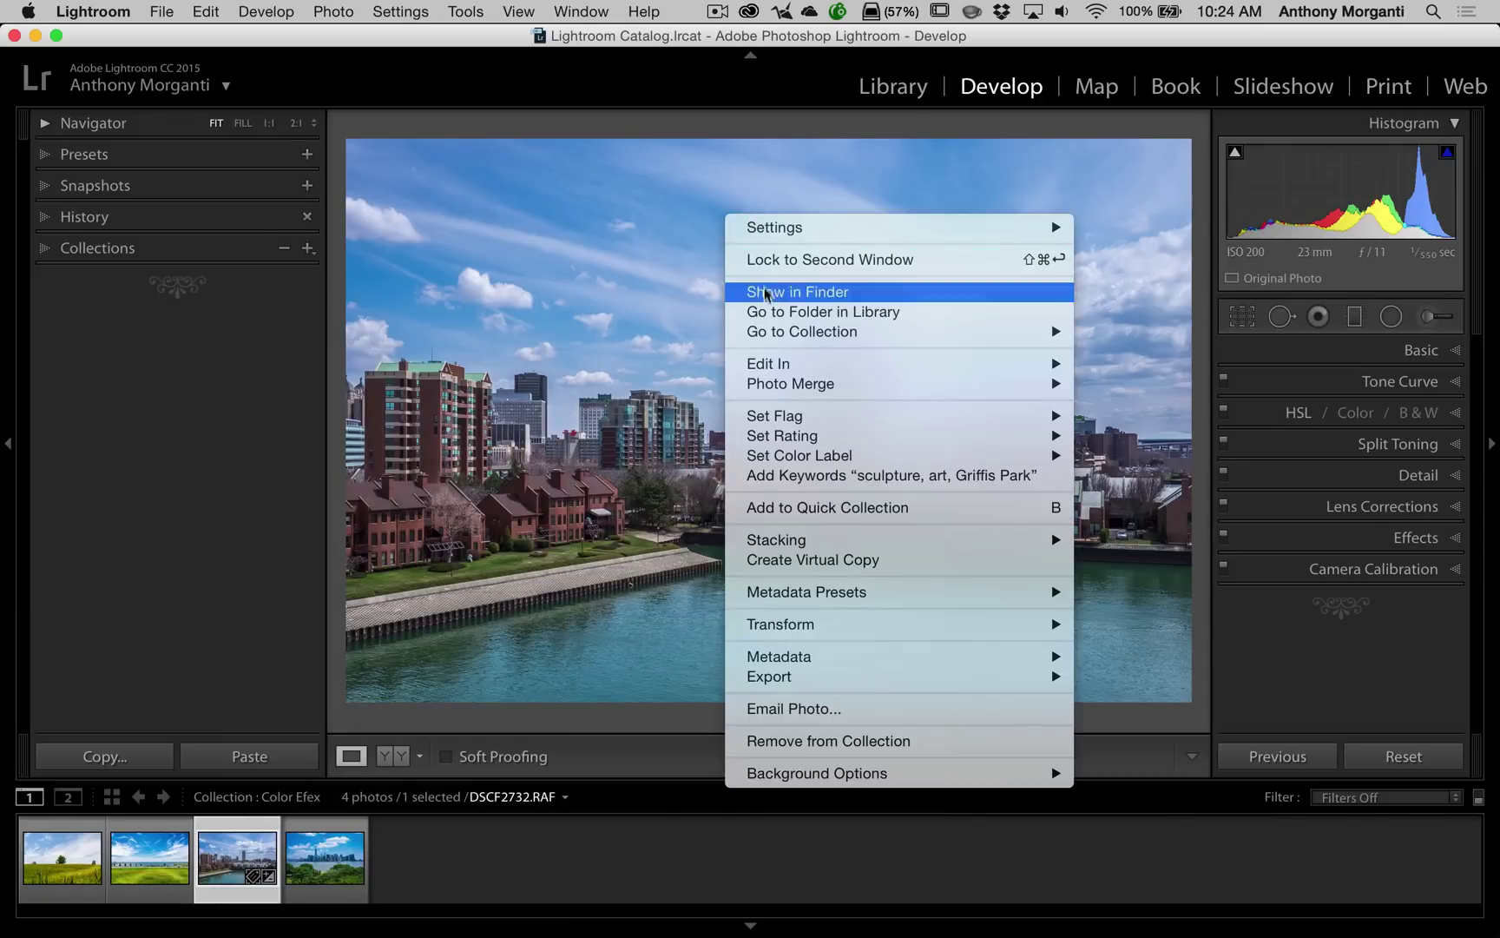
mouse_move(775, 365)
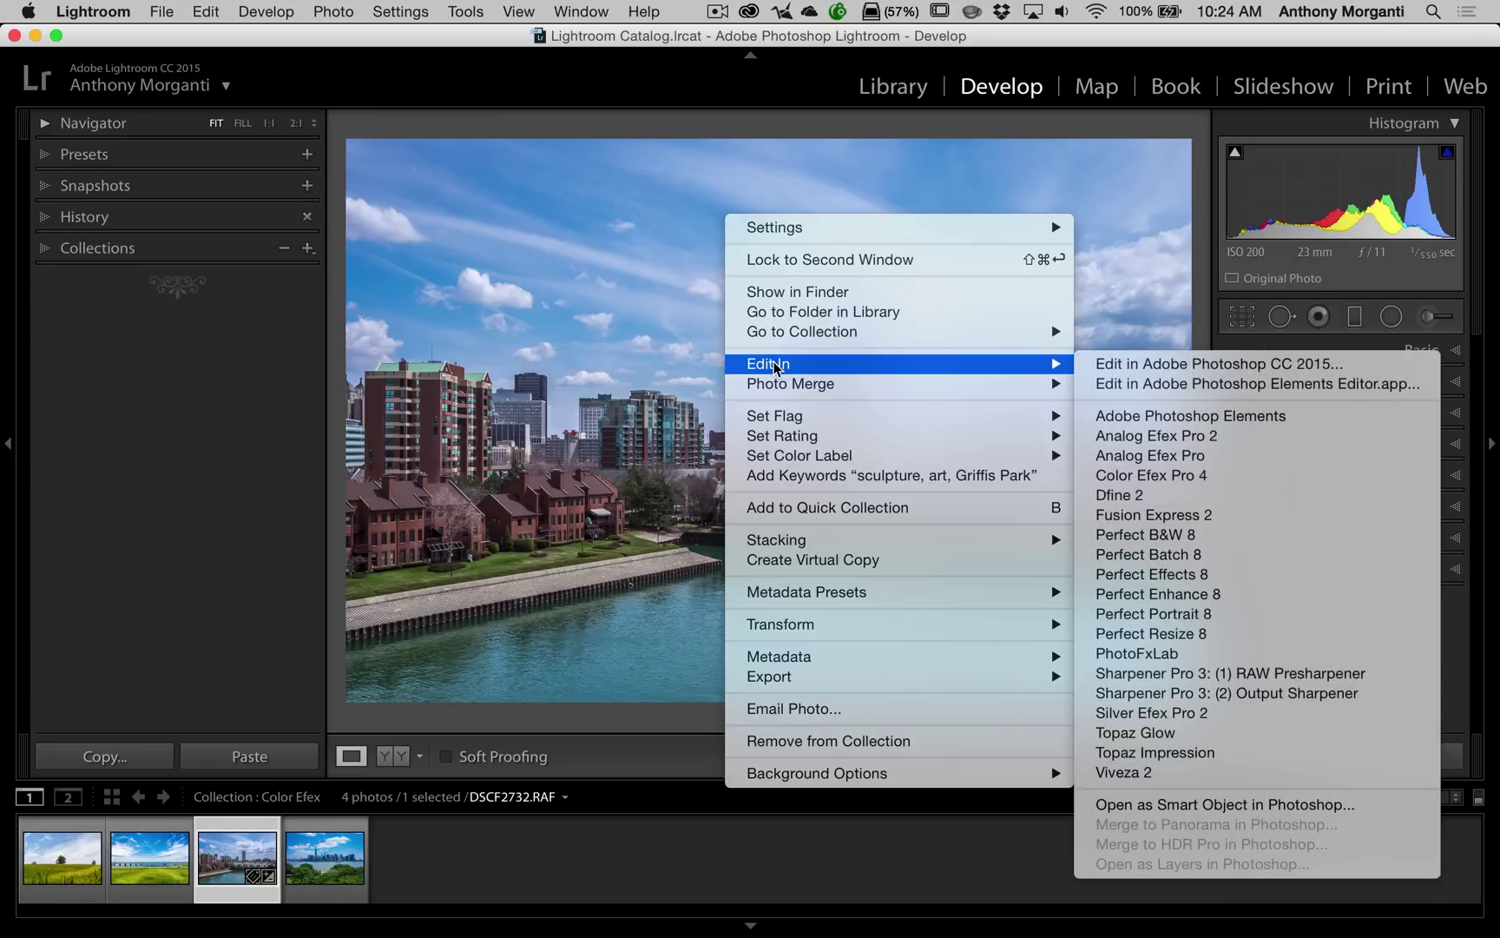
click(631, 363)
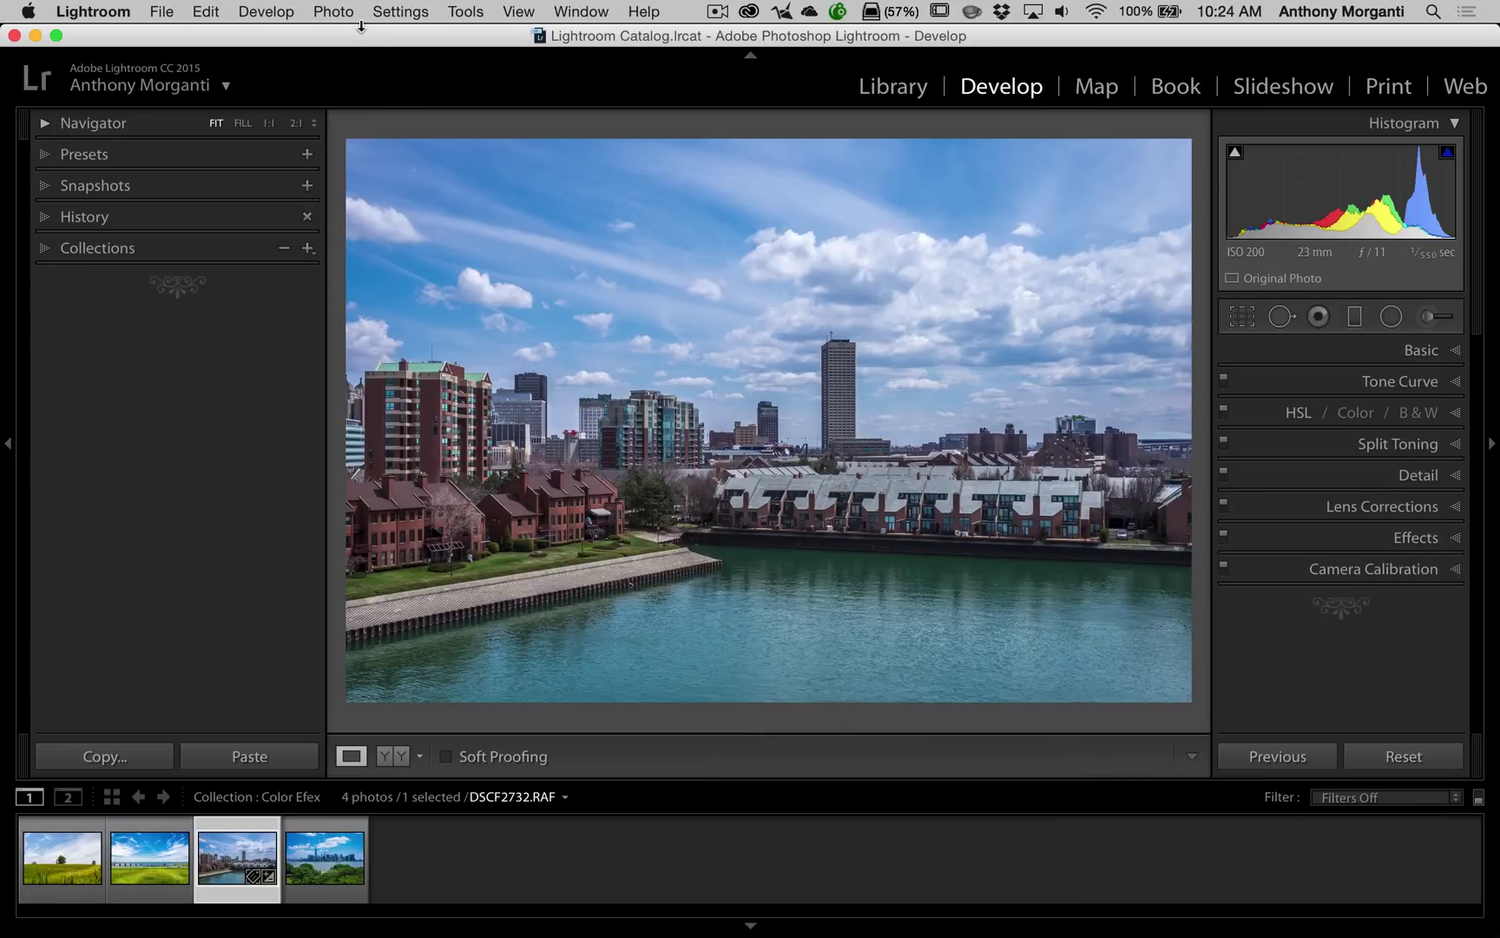
click(337, 14)
mouse_move(359, 122)
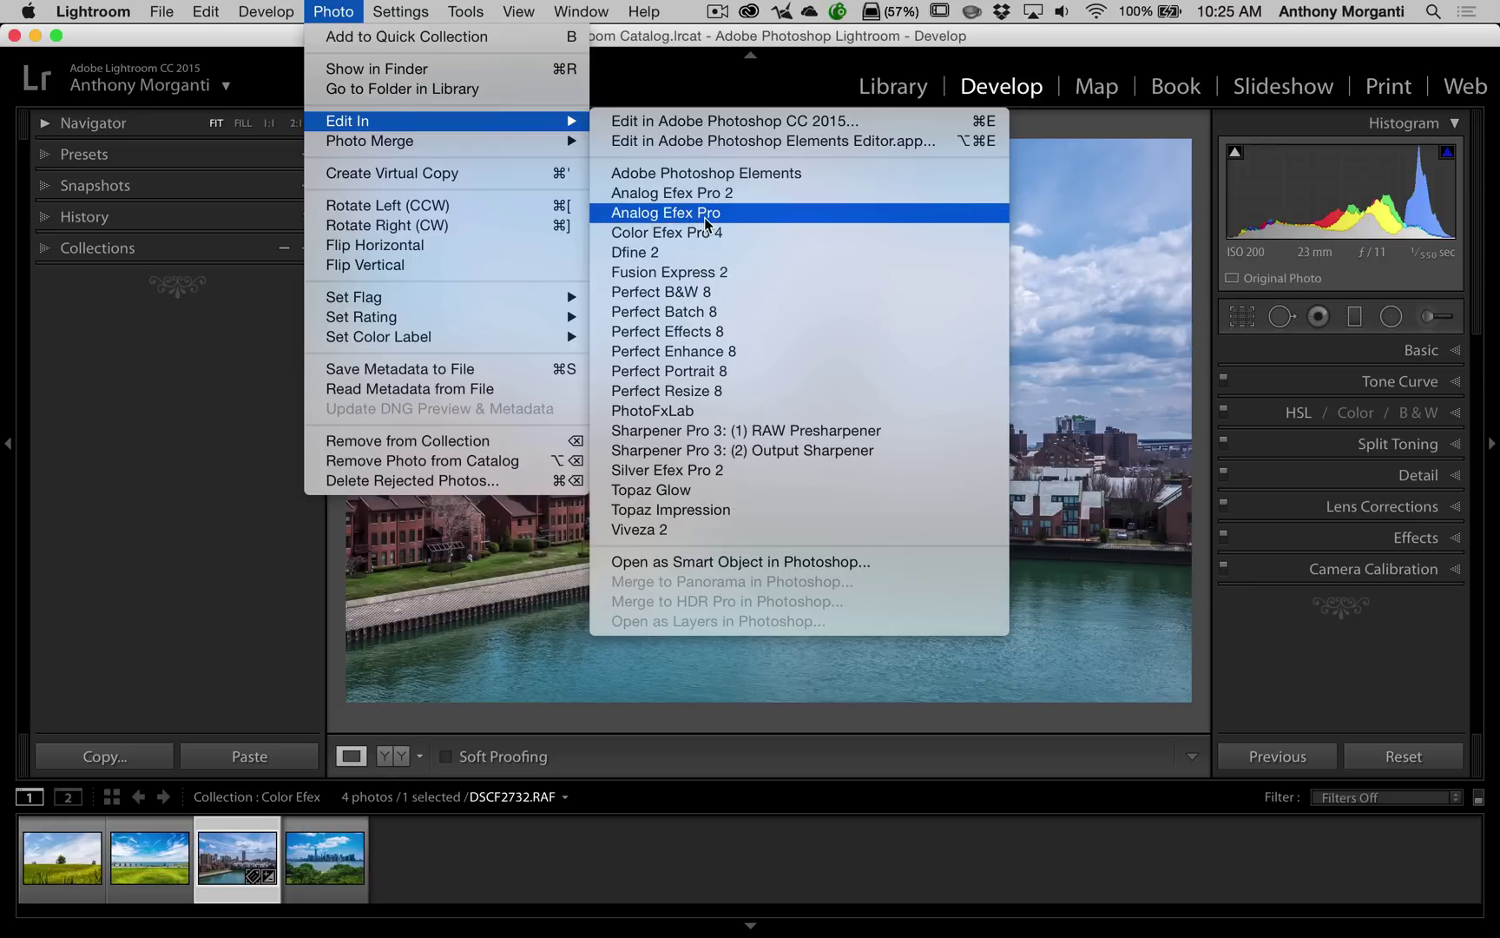
click(332, 15)
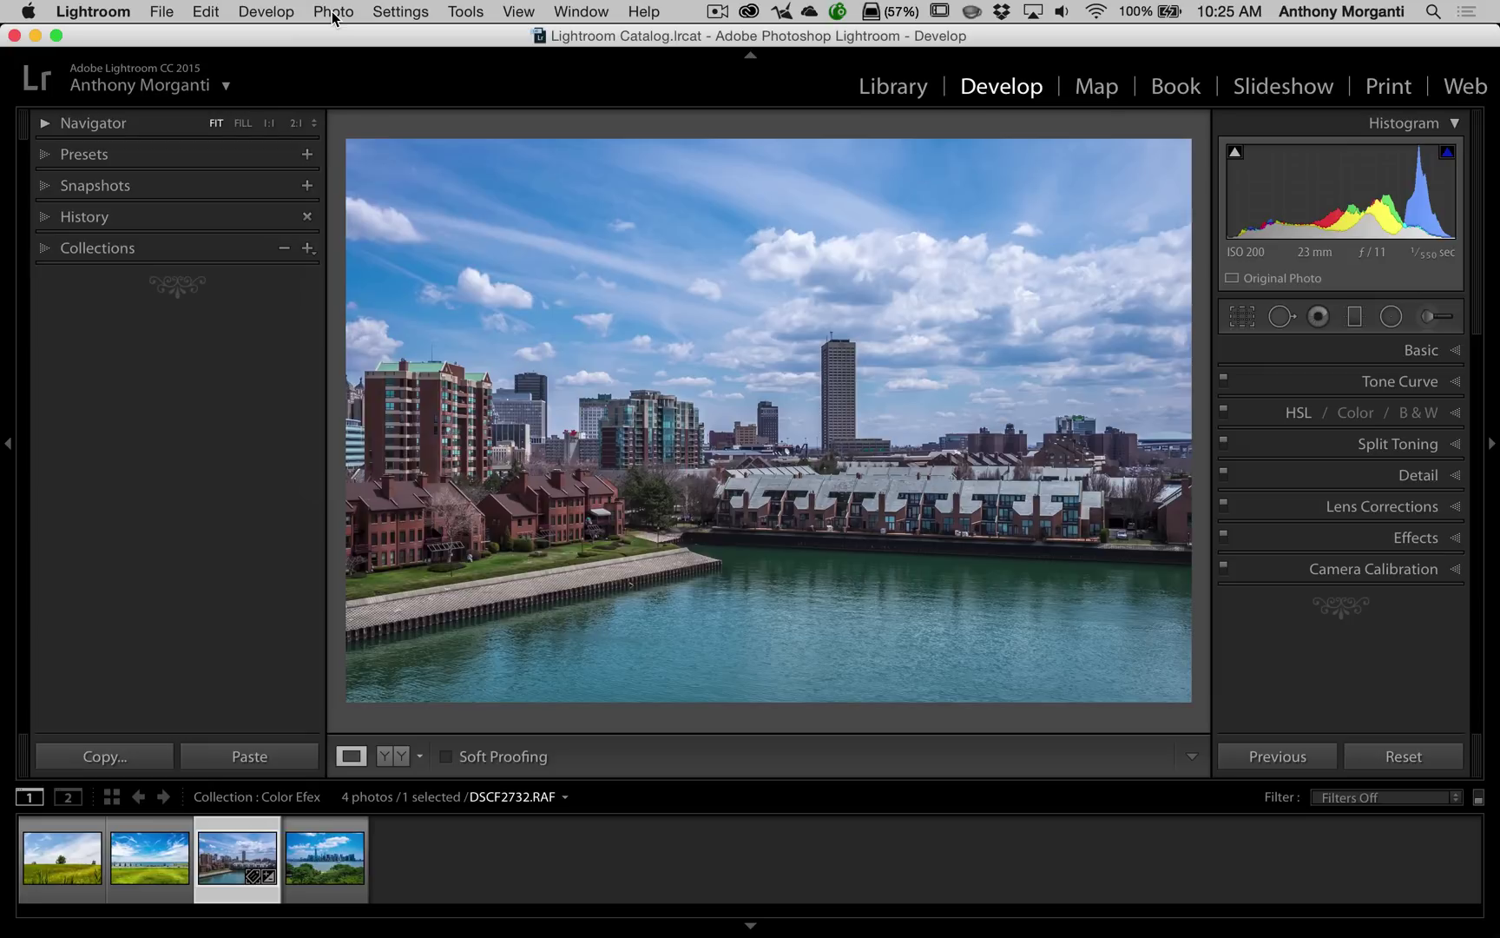
Step: Open Lightroom's Preferences on the External Editing tab
click(109, 14)
click(110, 15)
click(201, 13)
click(201, 13)
click(115, 13)
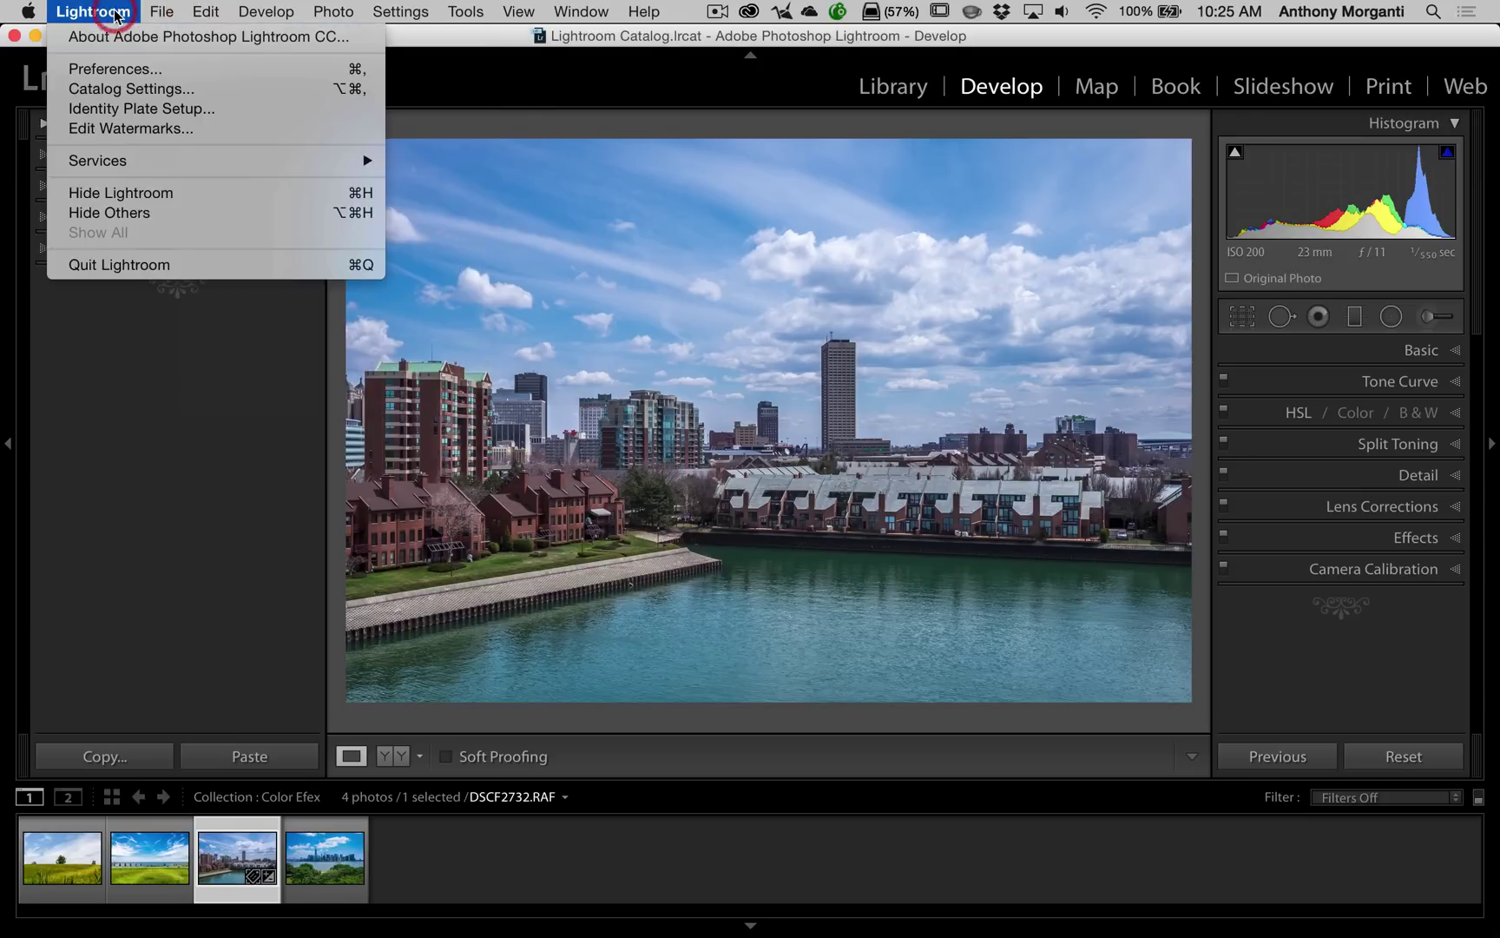
click(118, 74)
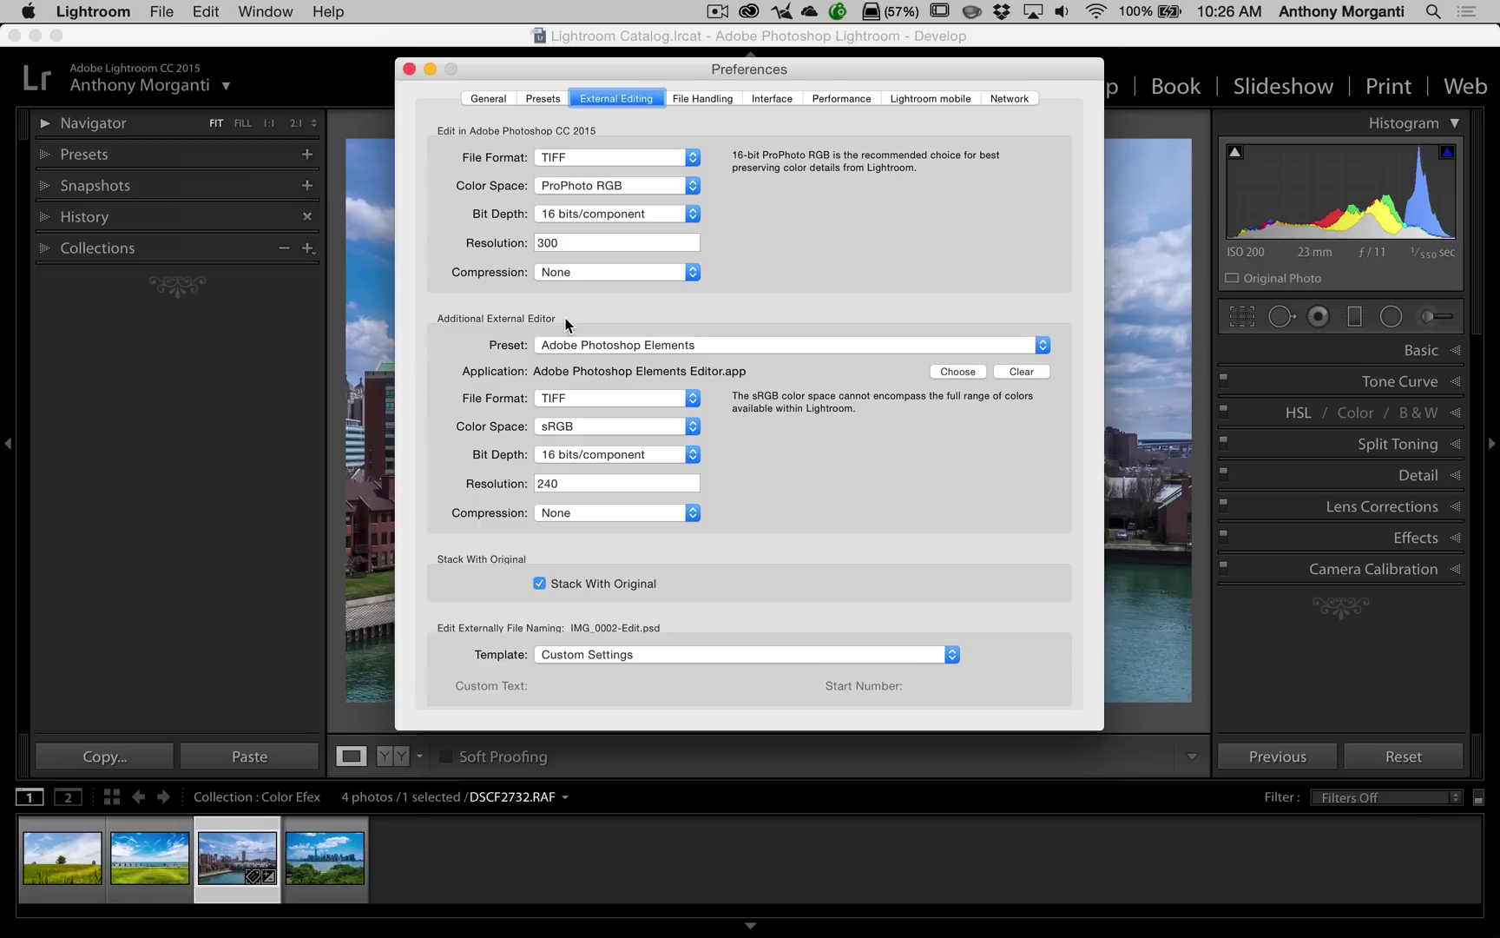
Step: Select the Analog Efex Pro editor preset and choose to delete it, confirming with Delete
click(1042, 347)
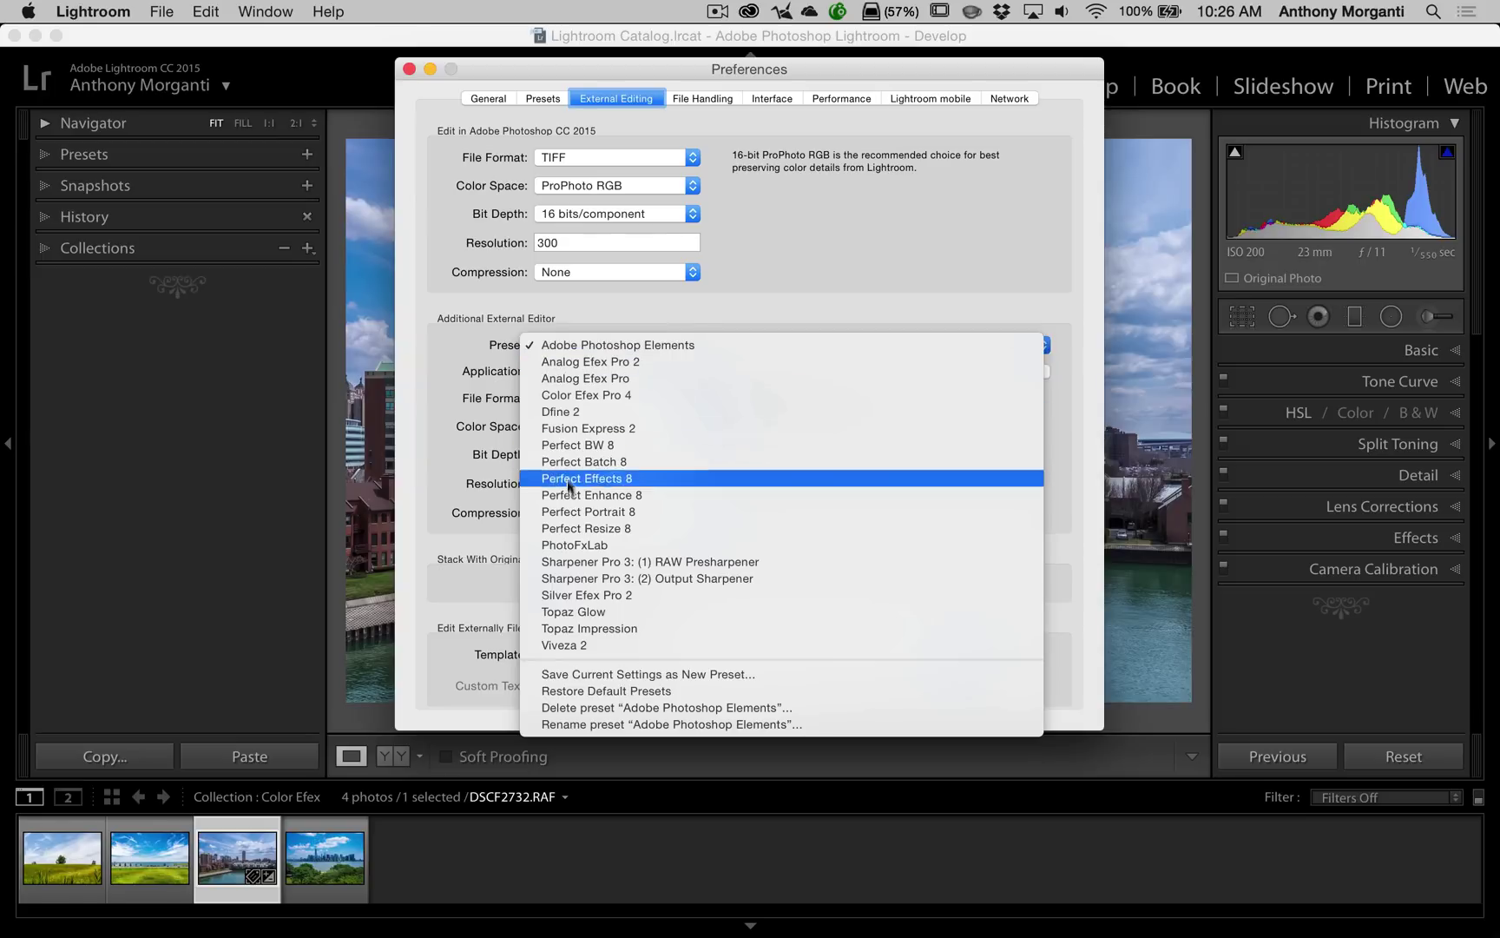
click(557, 379)
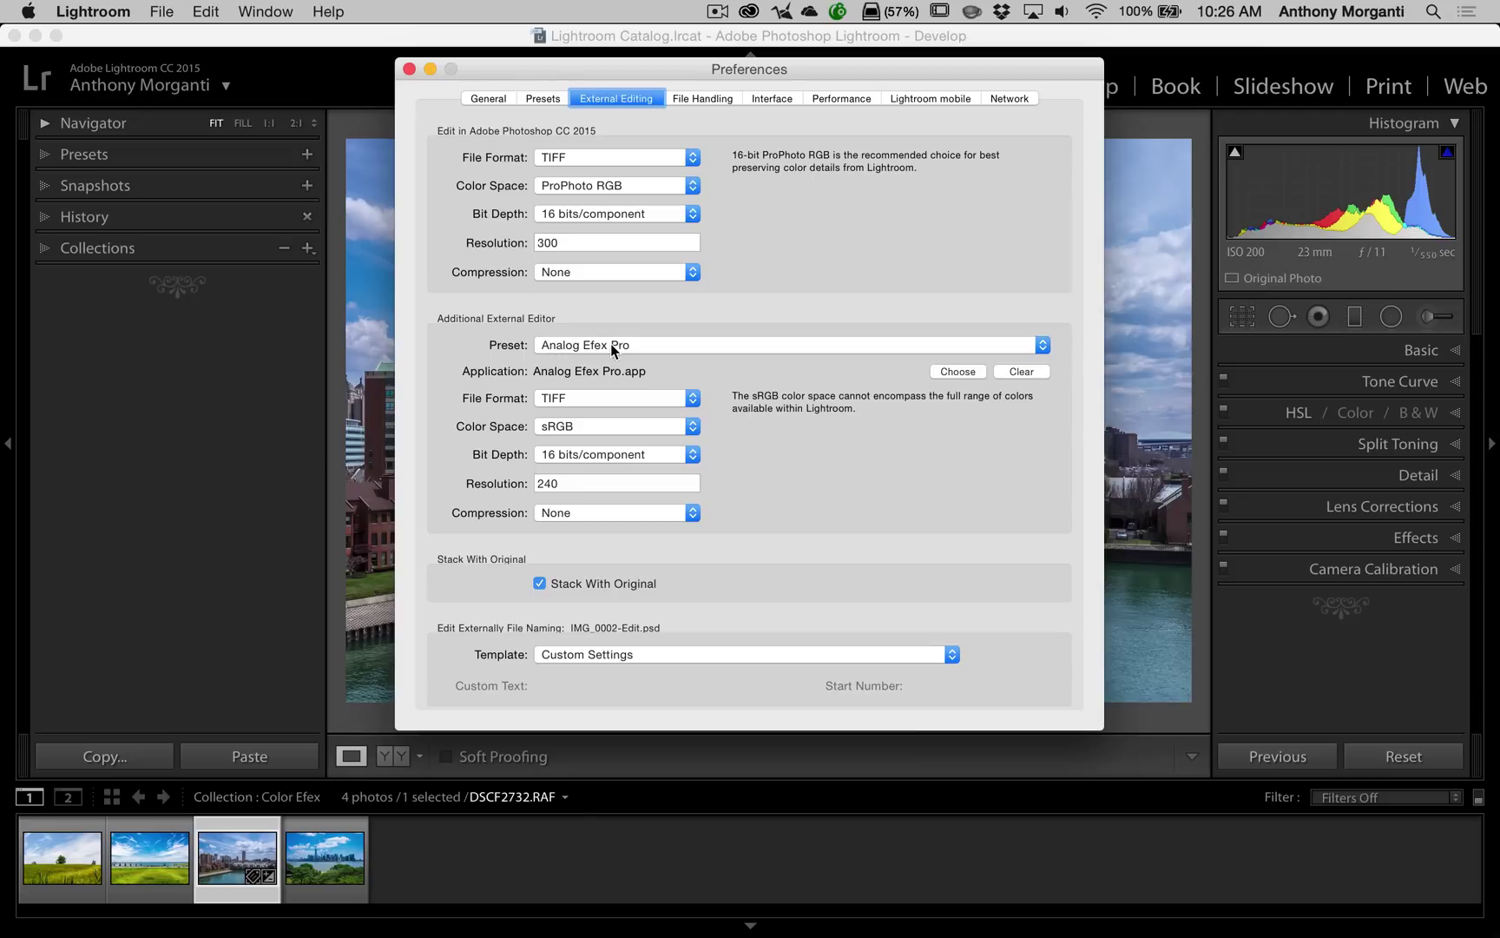
click(1039, 346)
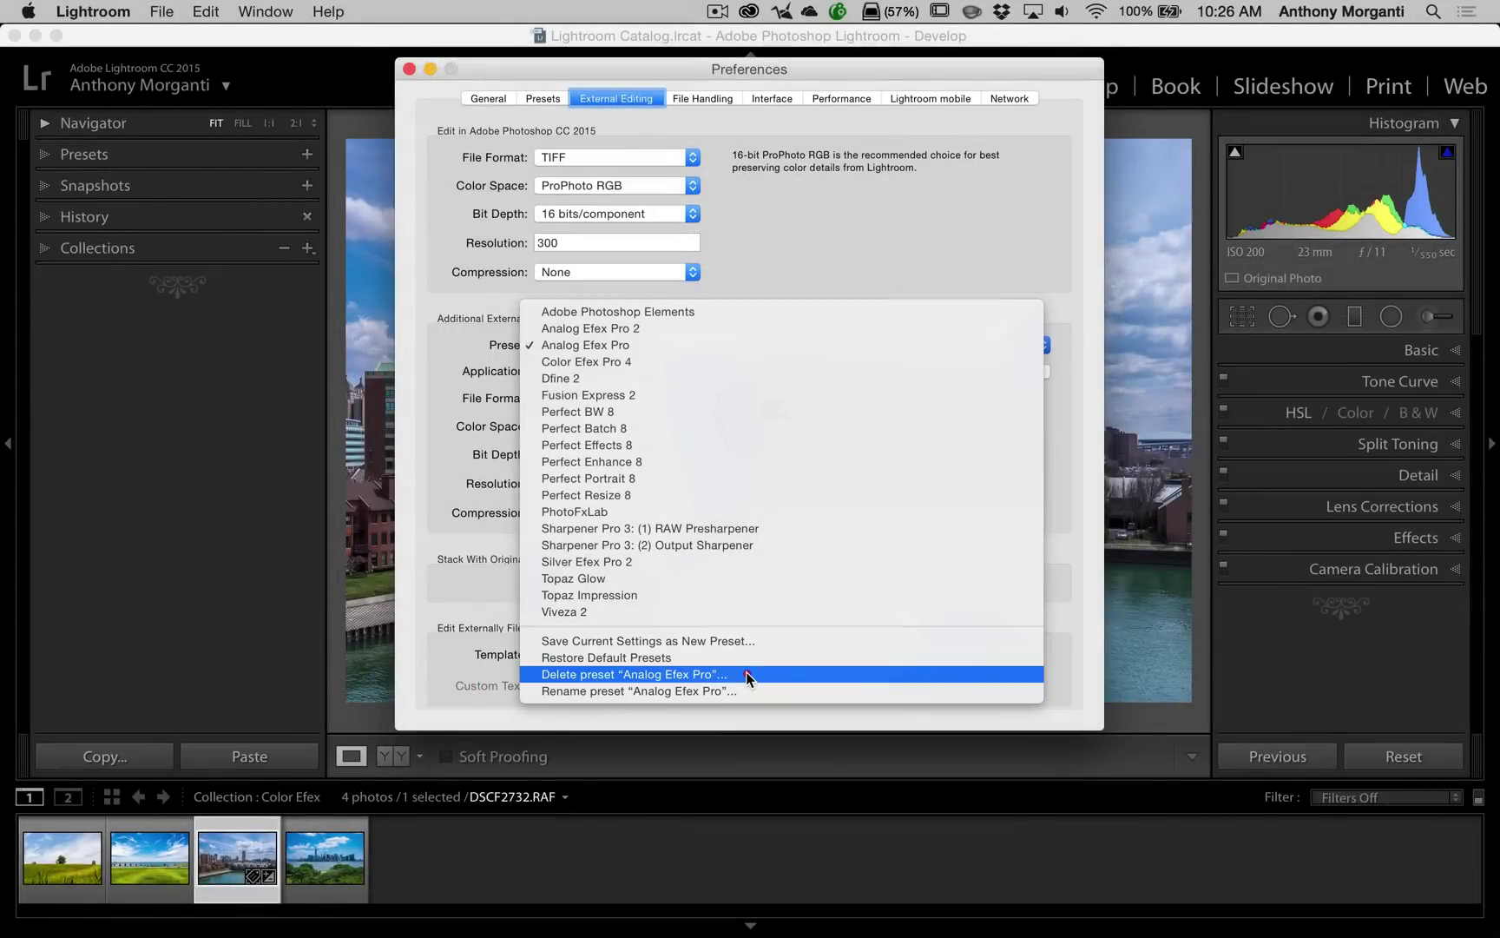
click(746, 675)
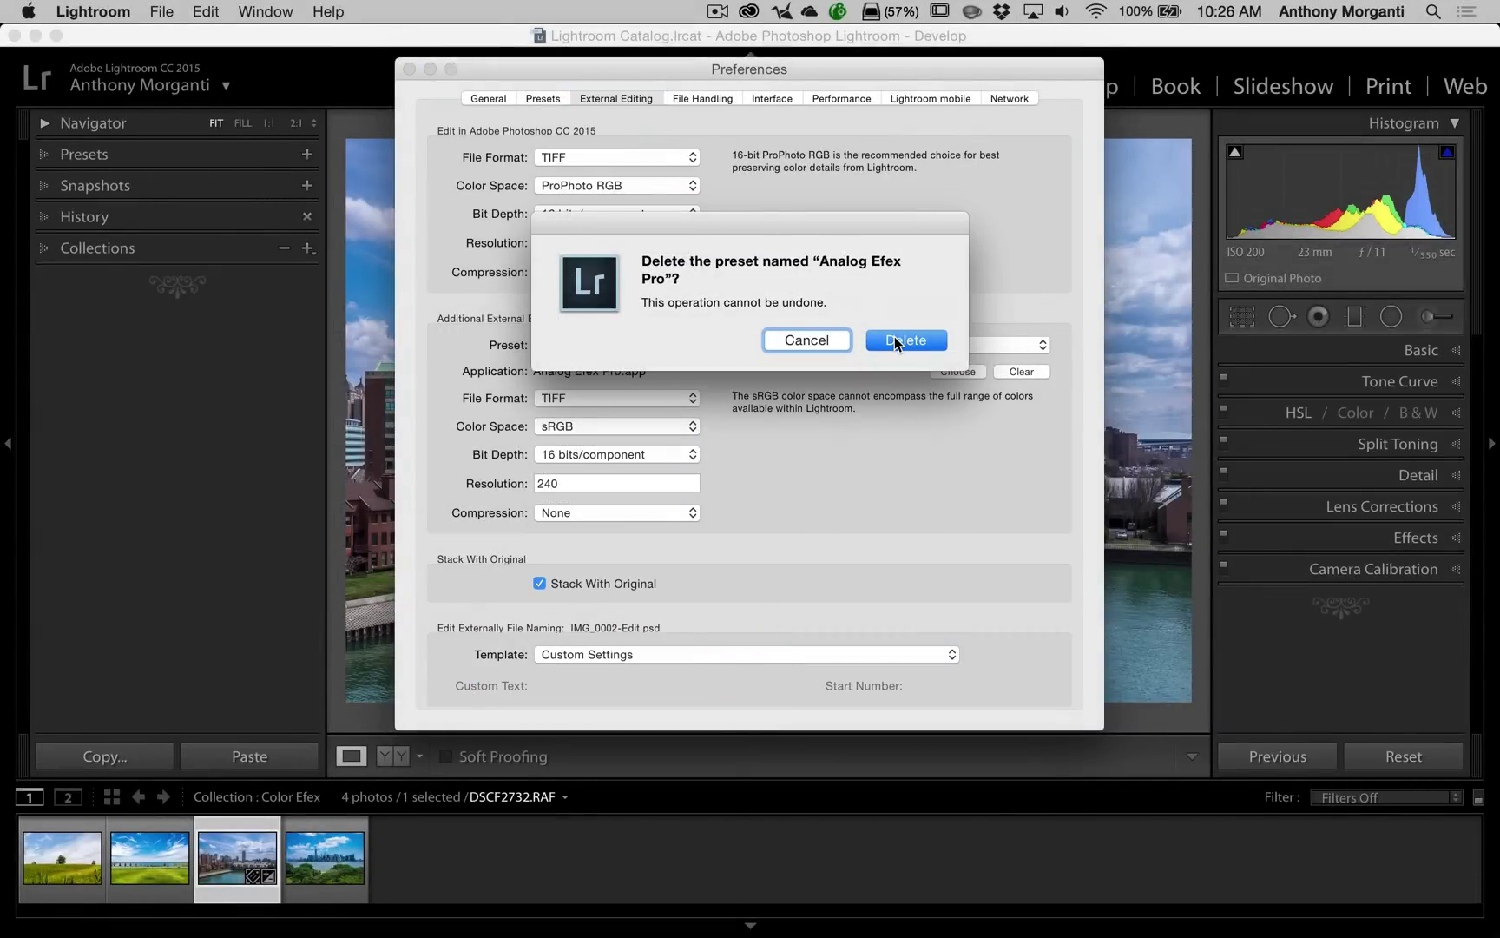
click(896, 341)
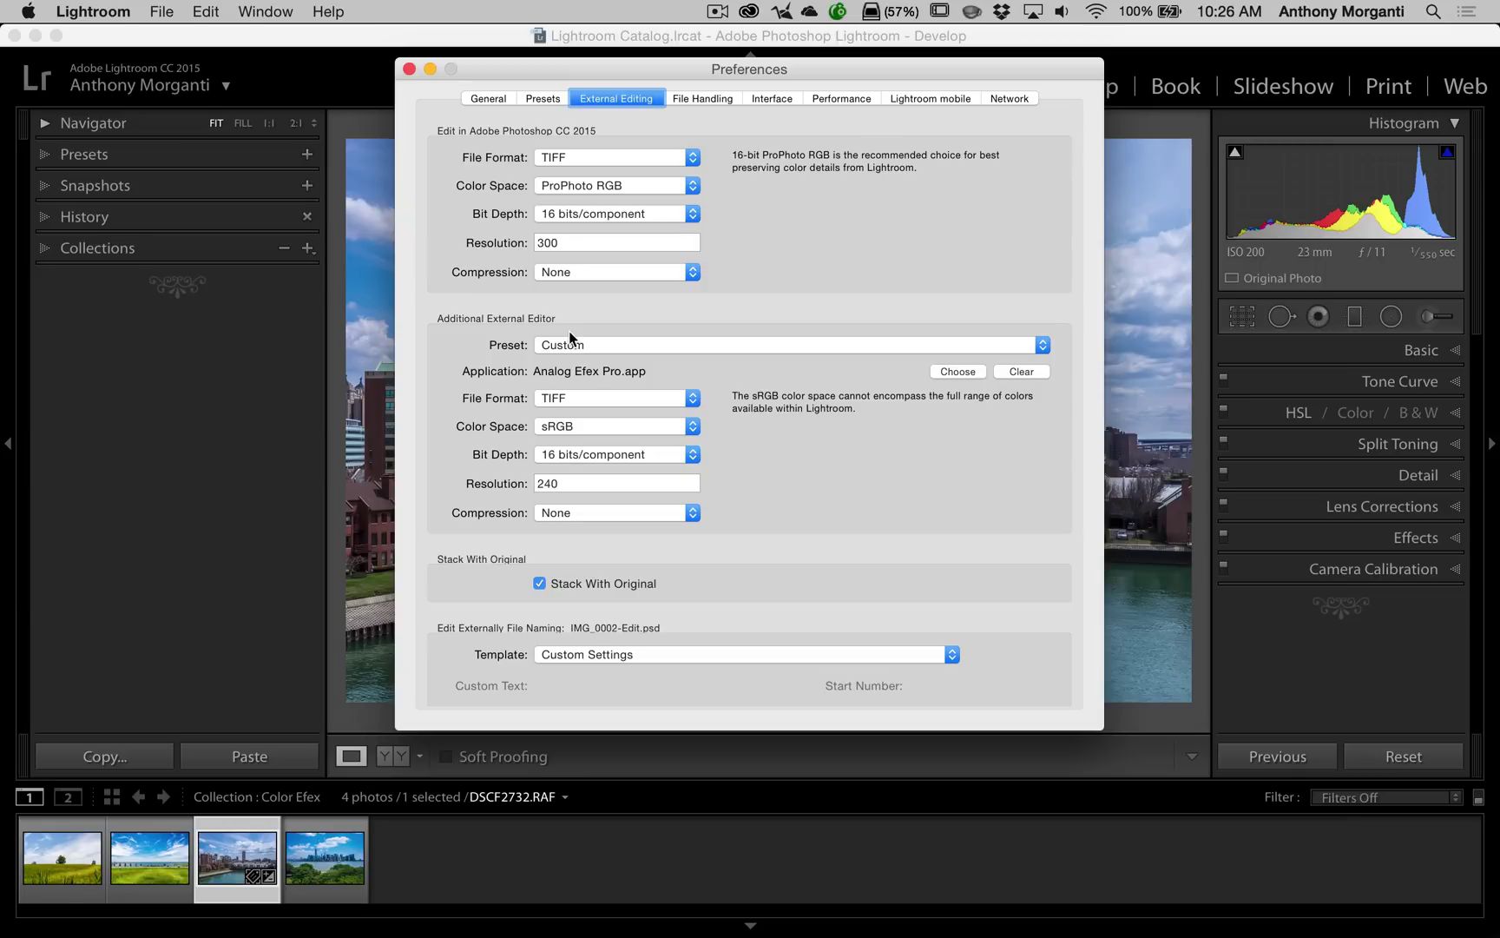
Step: Select and delete the Perfect BW 8 preset, then select Perfect Batch 8 in the Preset list
click(1039, 344)
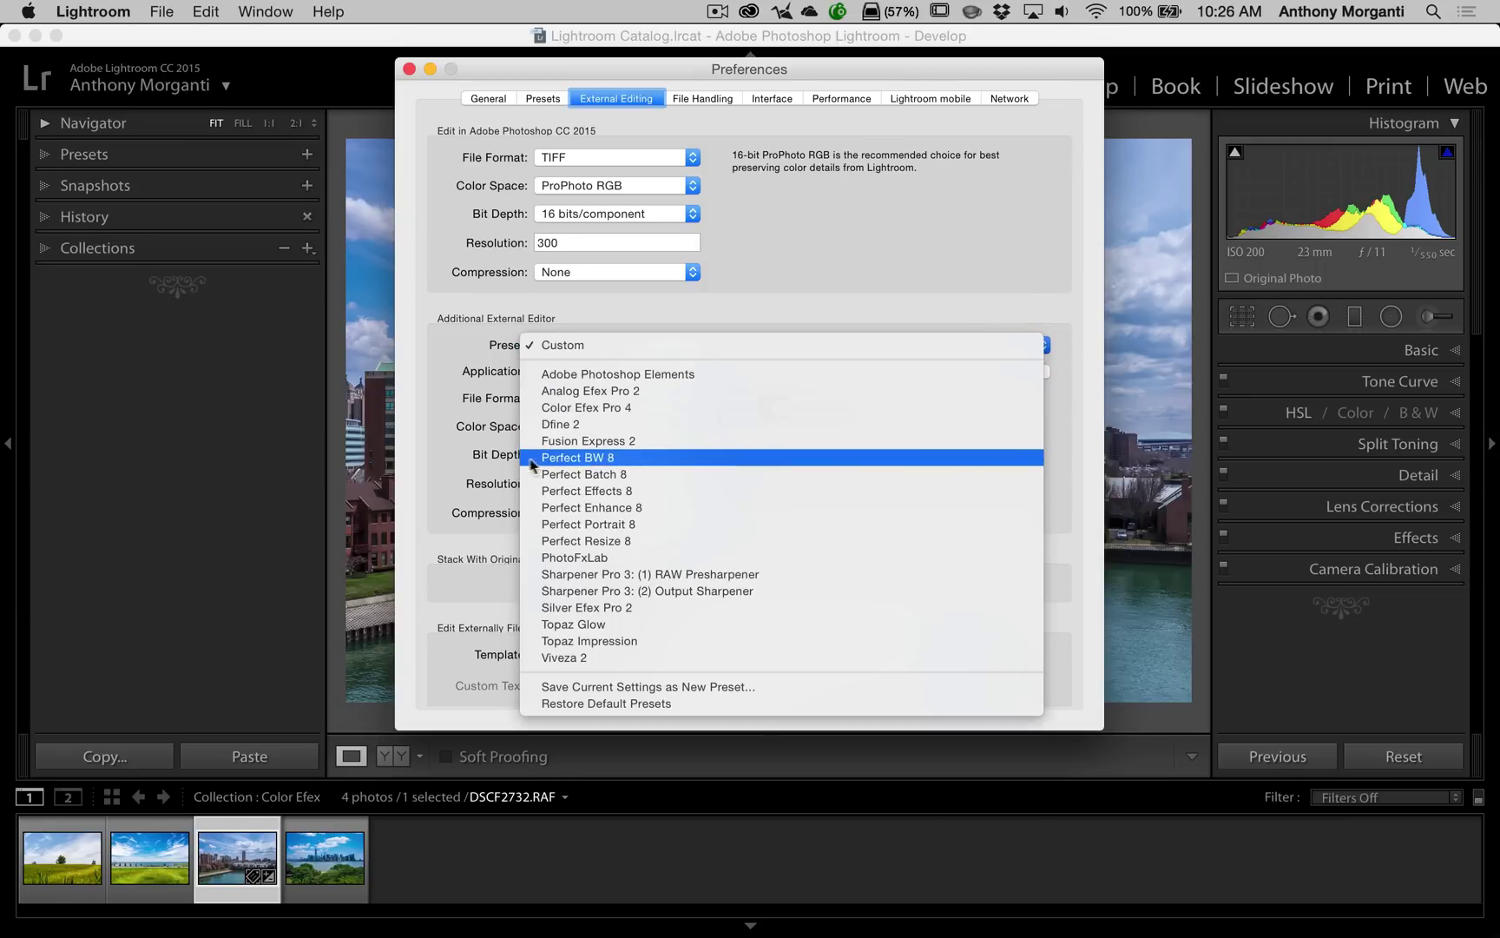
click(629, 459)
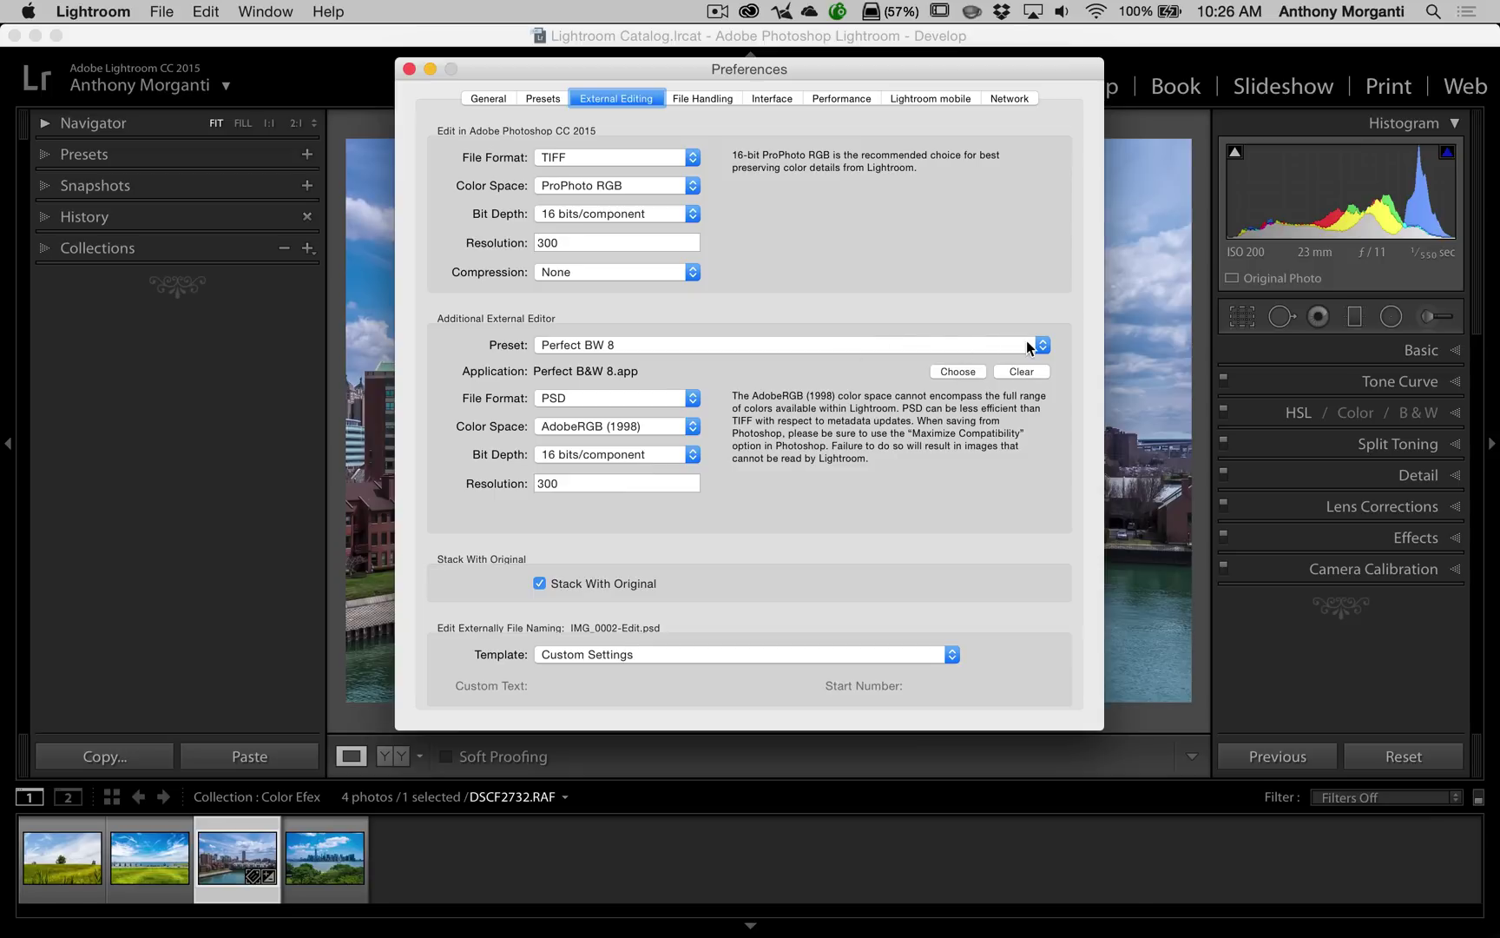
click(890, 345)
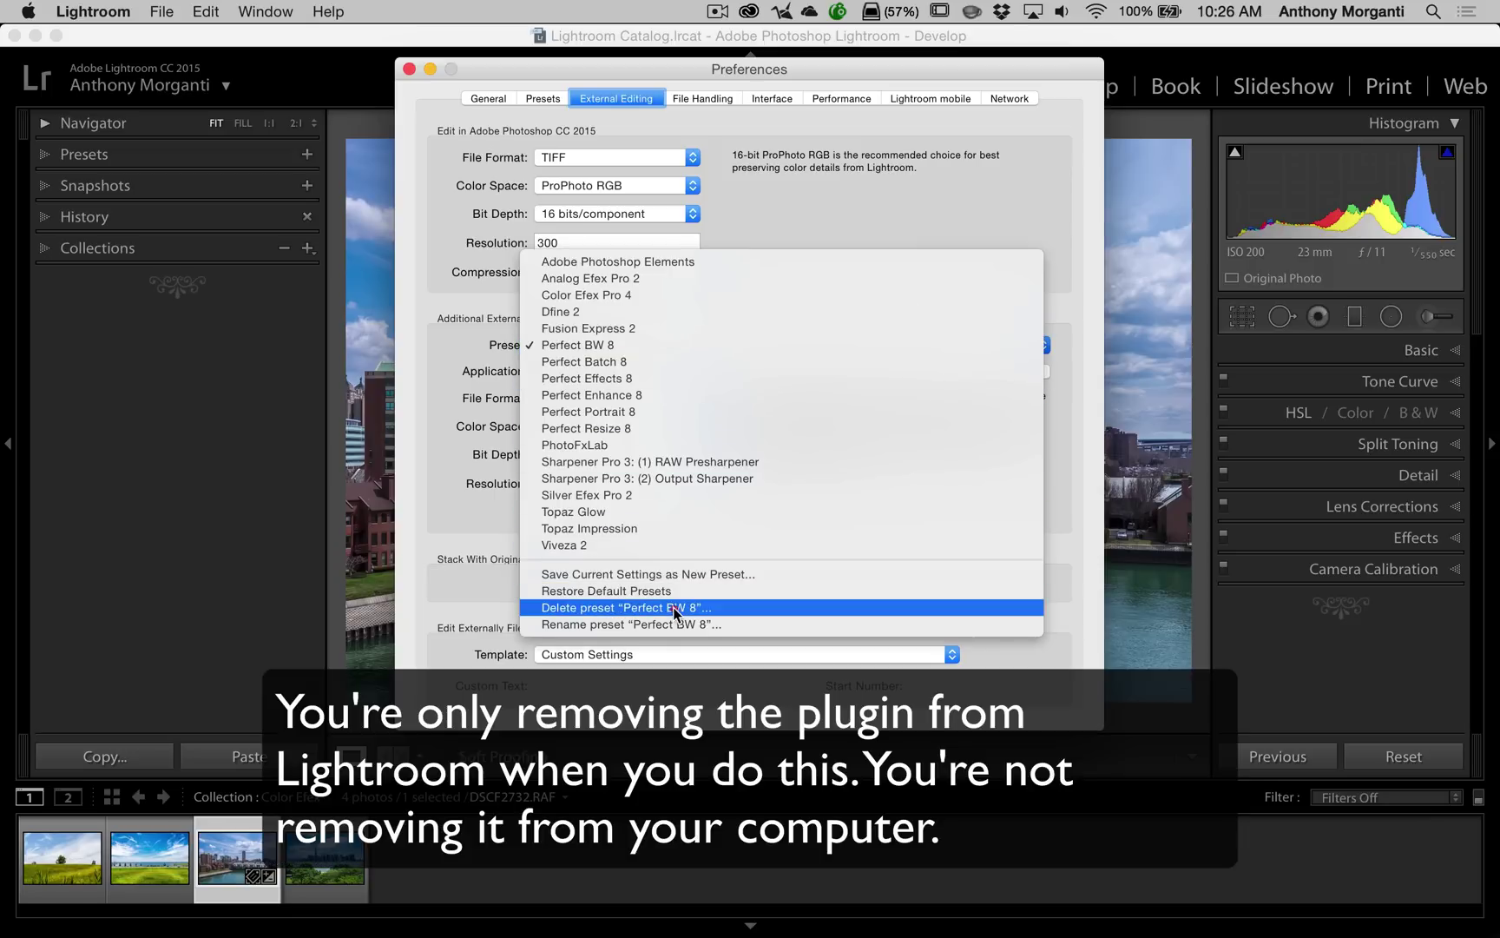
click(673, 607)
click(918, 342)
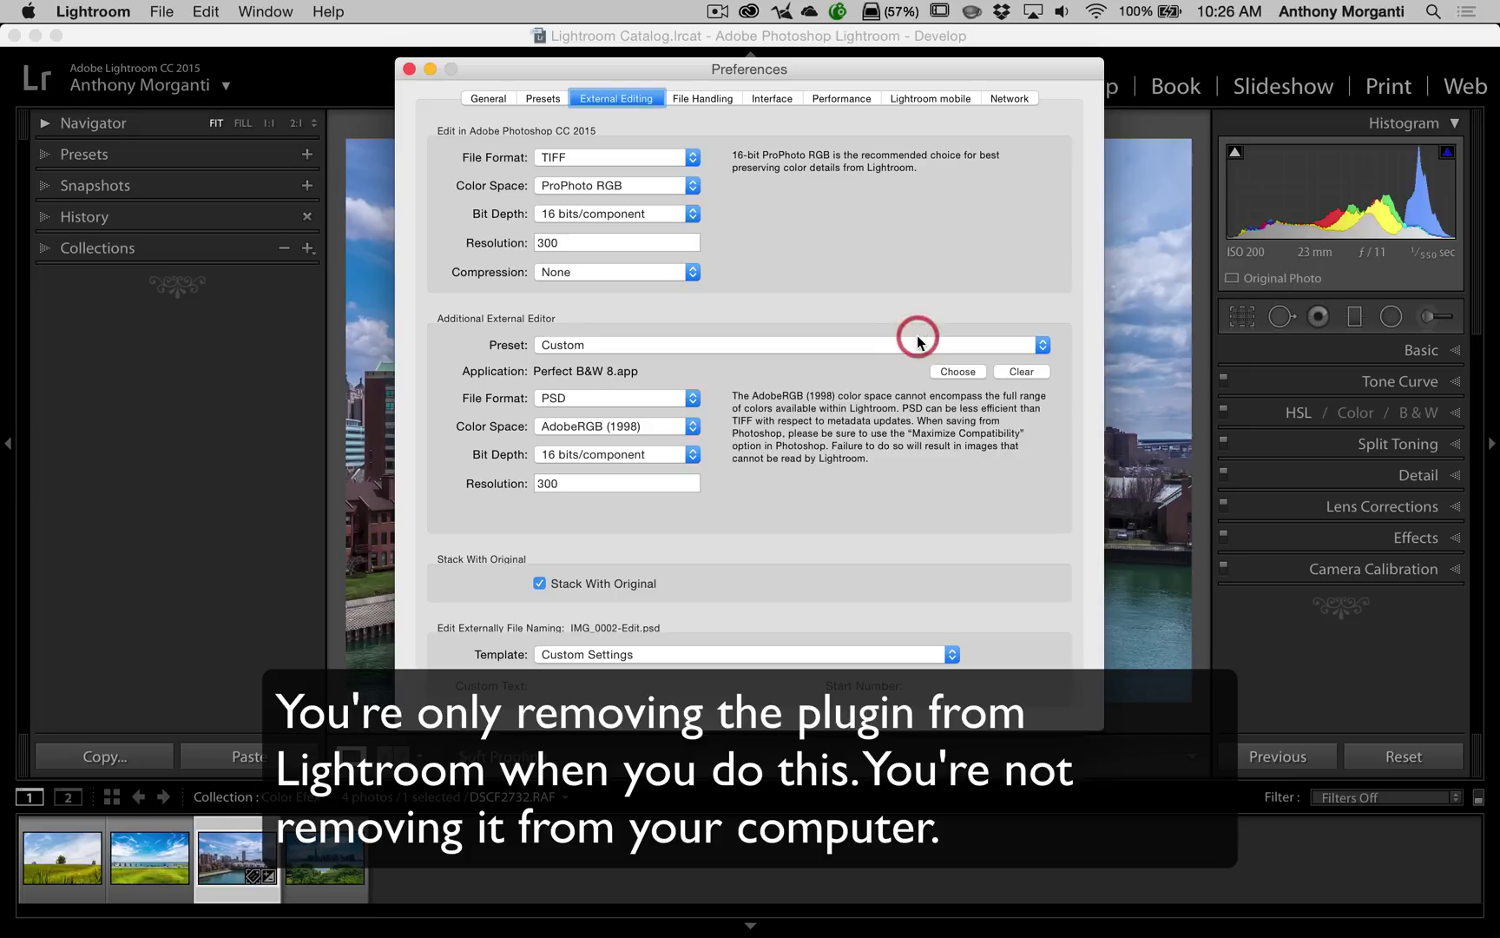
click(915, 340)
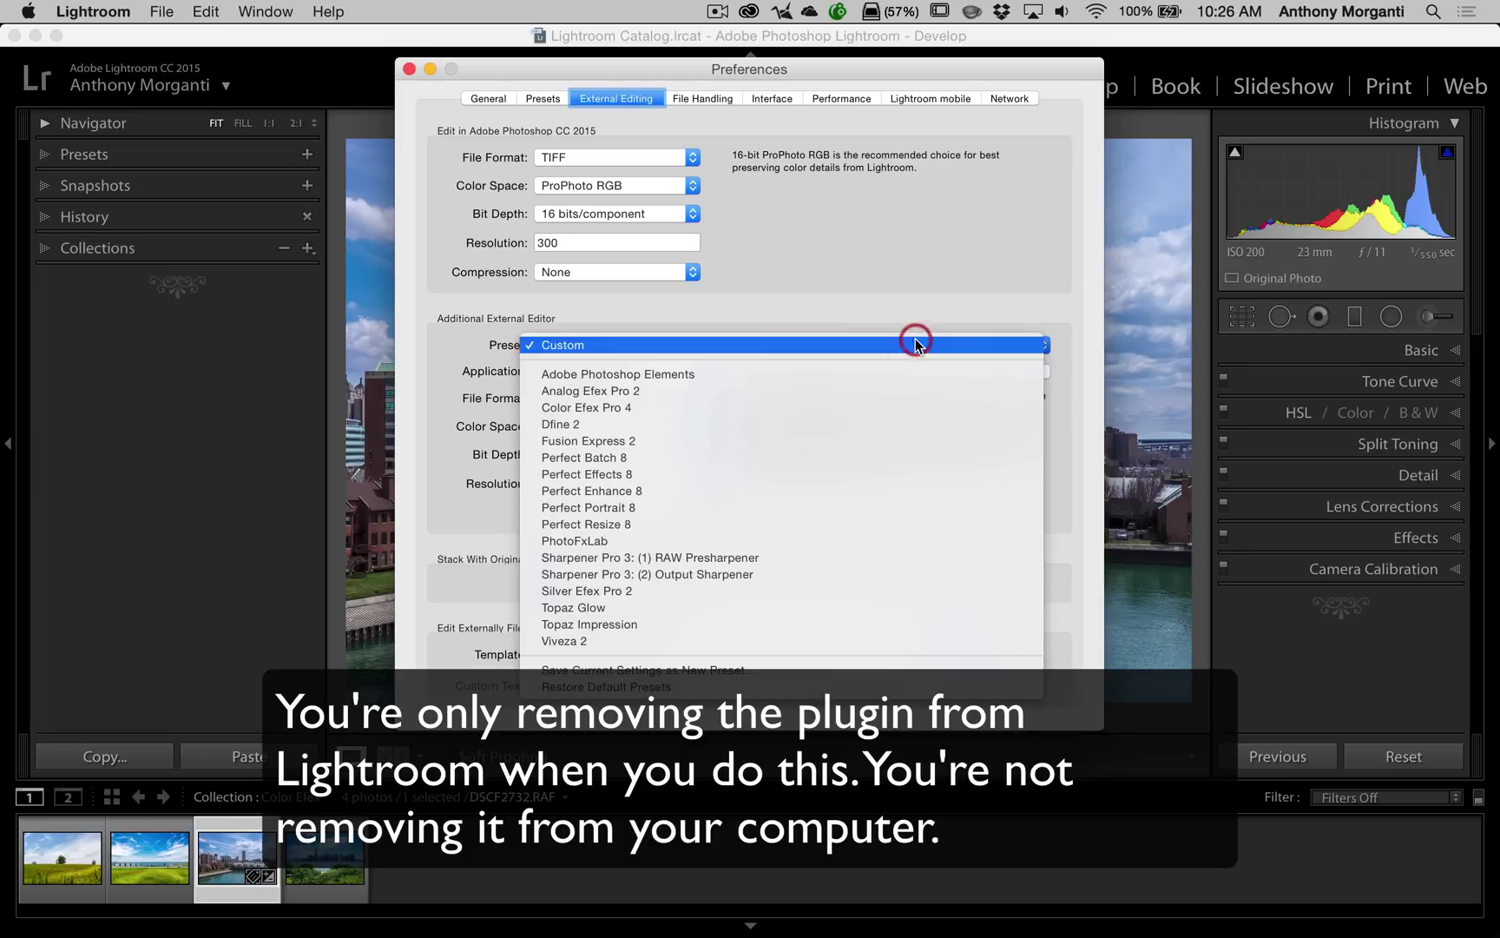
click(625, 458)
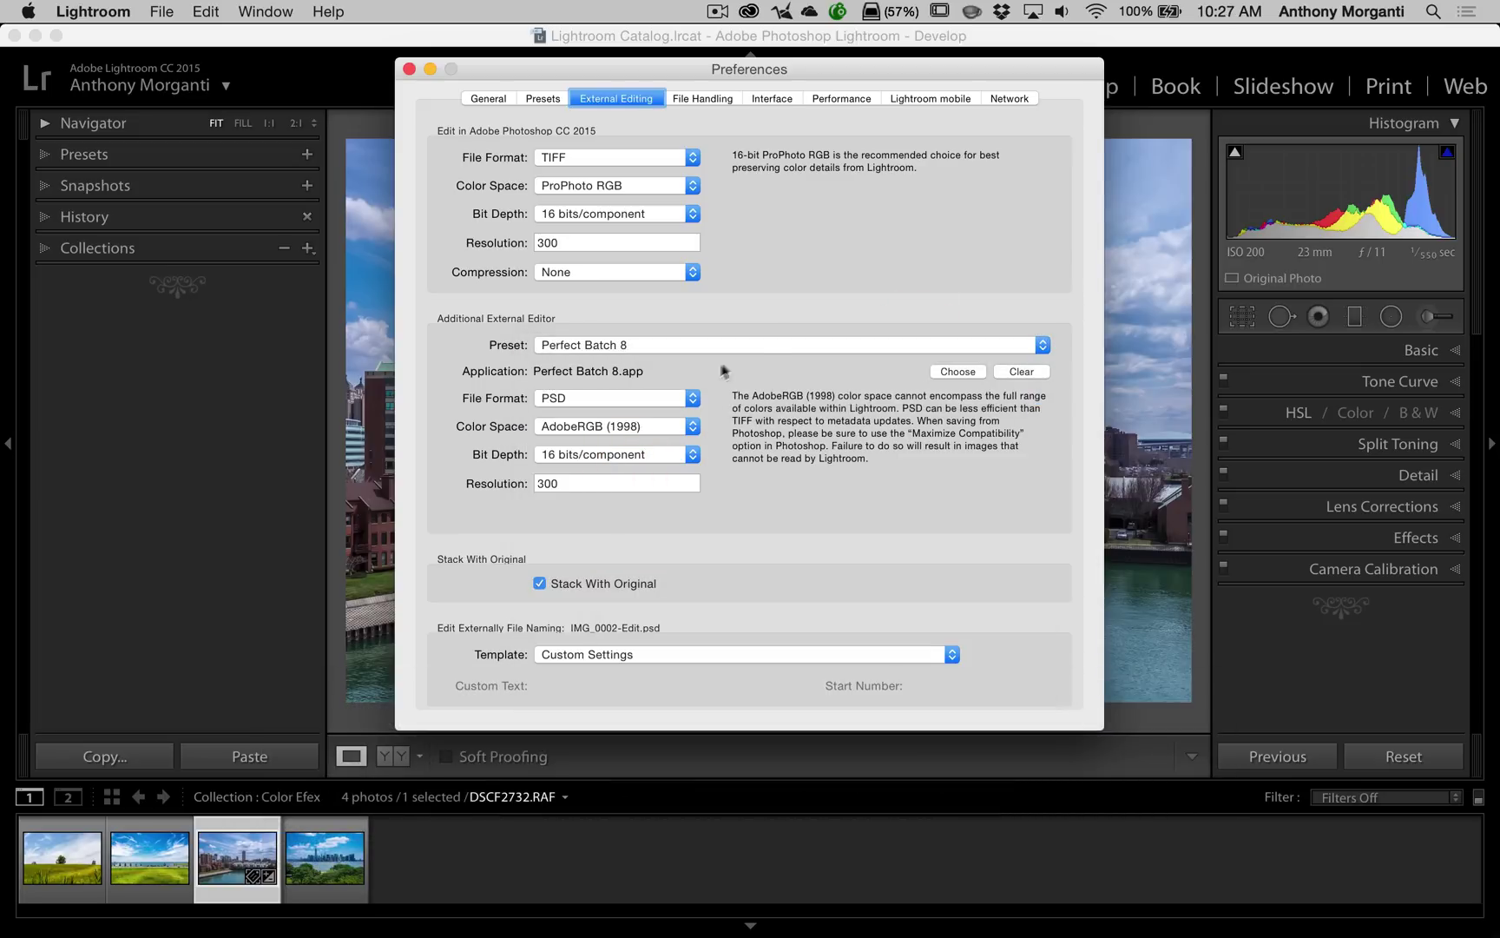
Step: Delete the Perfect Batch 8 editor preset and confirm the deletion
click(818, 346)
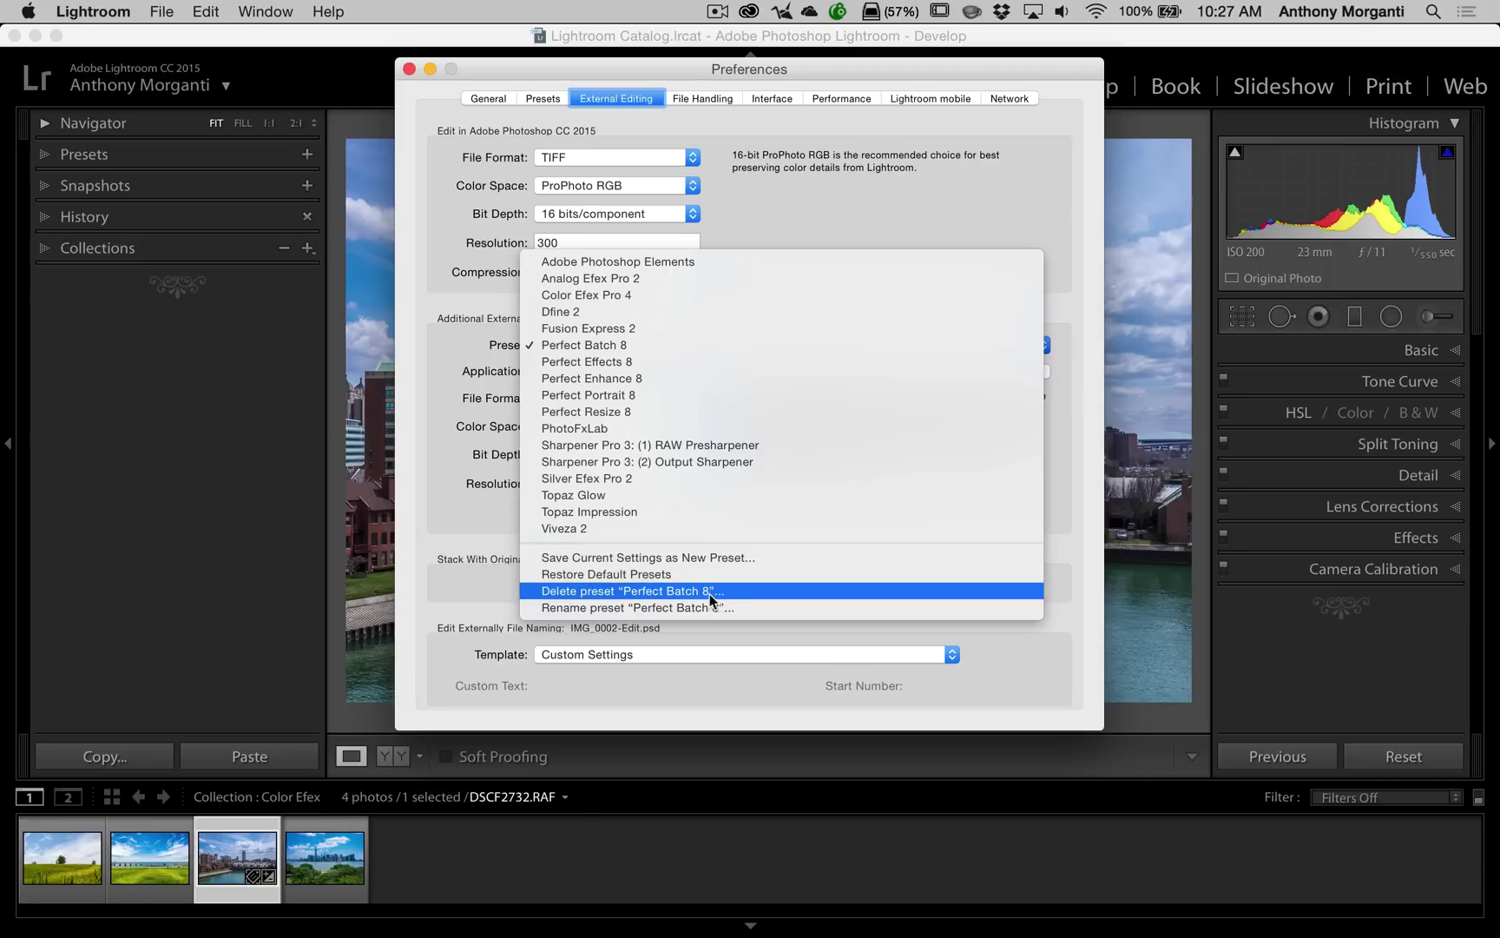
click(647, 592)
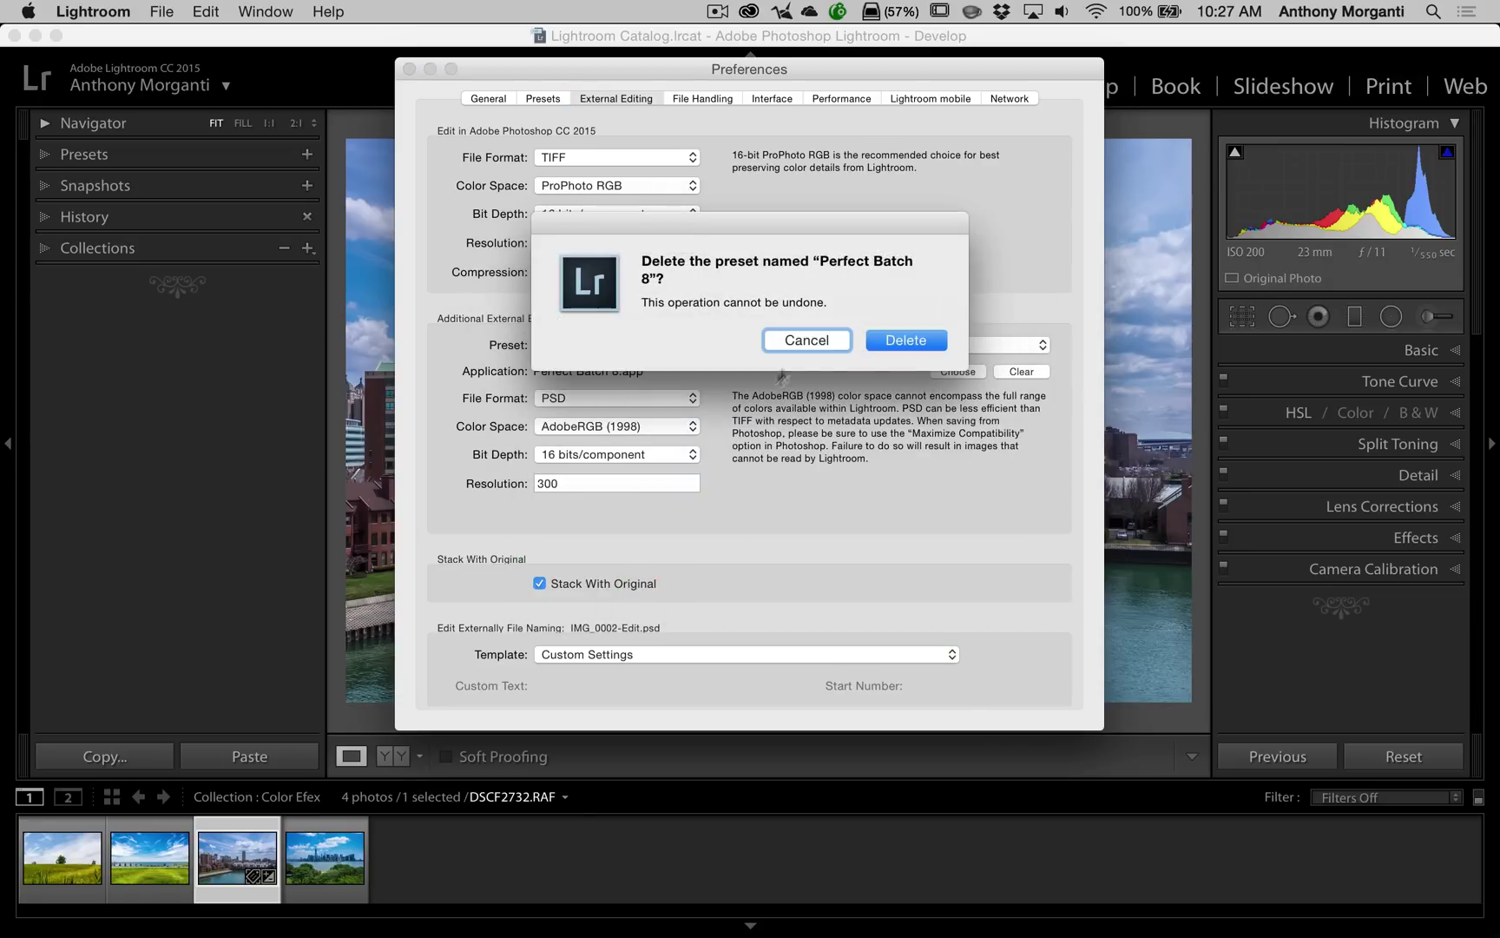
click(914, 342)
Step: Select the Perfect Effects 8 preset and delete it, confirming with Delete
click(718, 345)
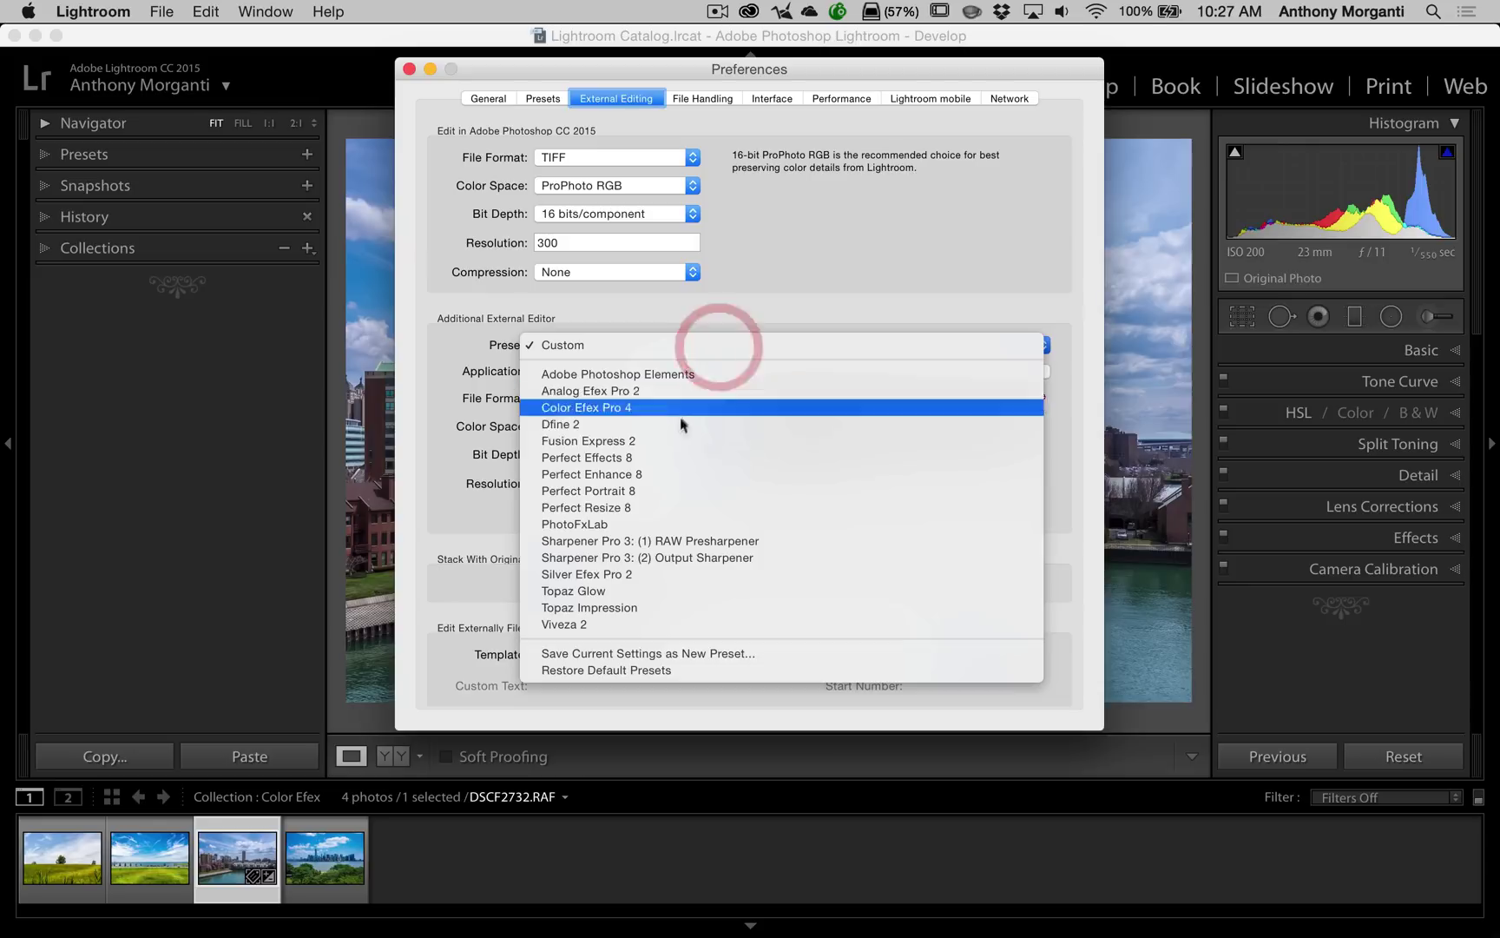
click(668, 457)
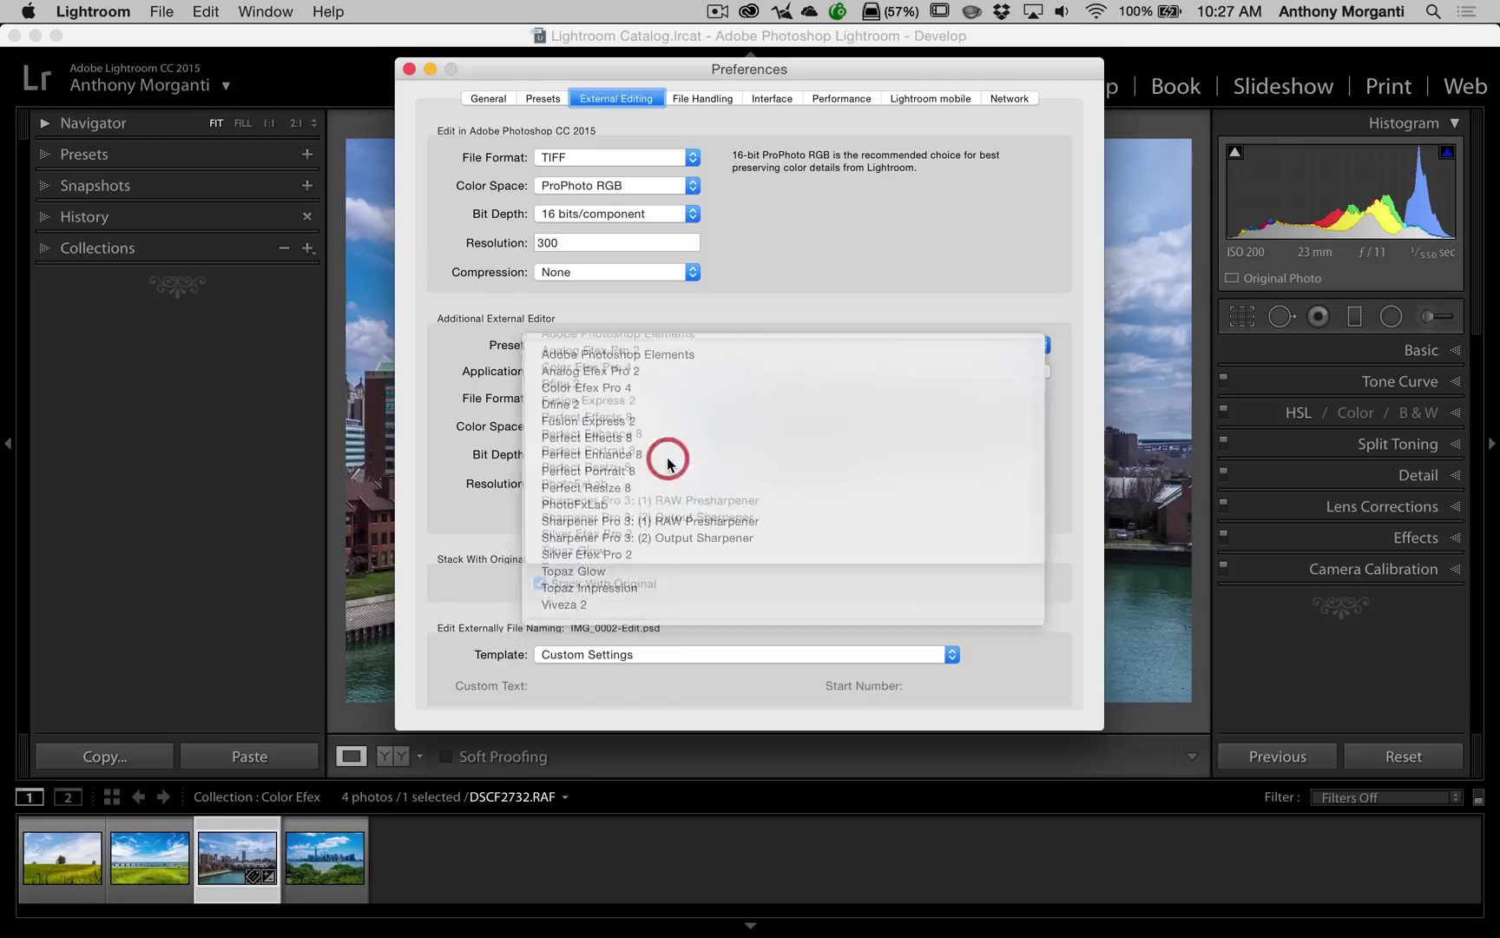
click(700, 345)
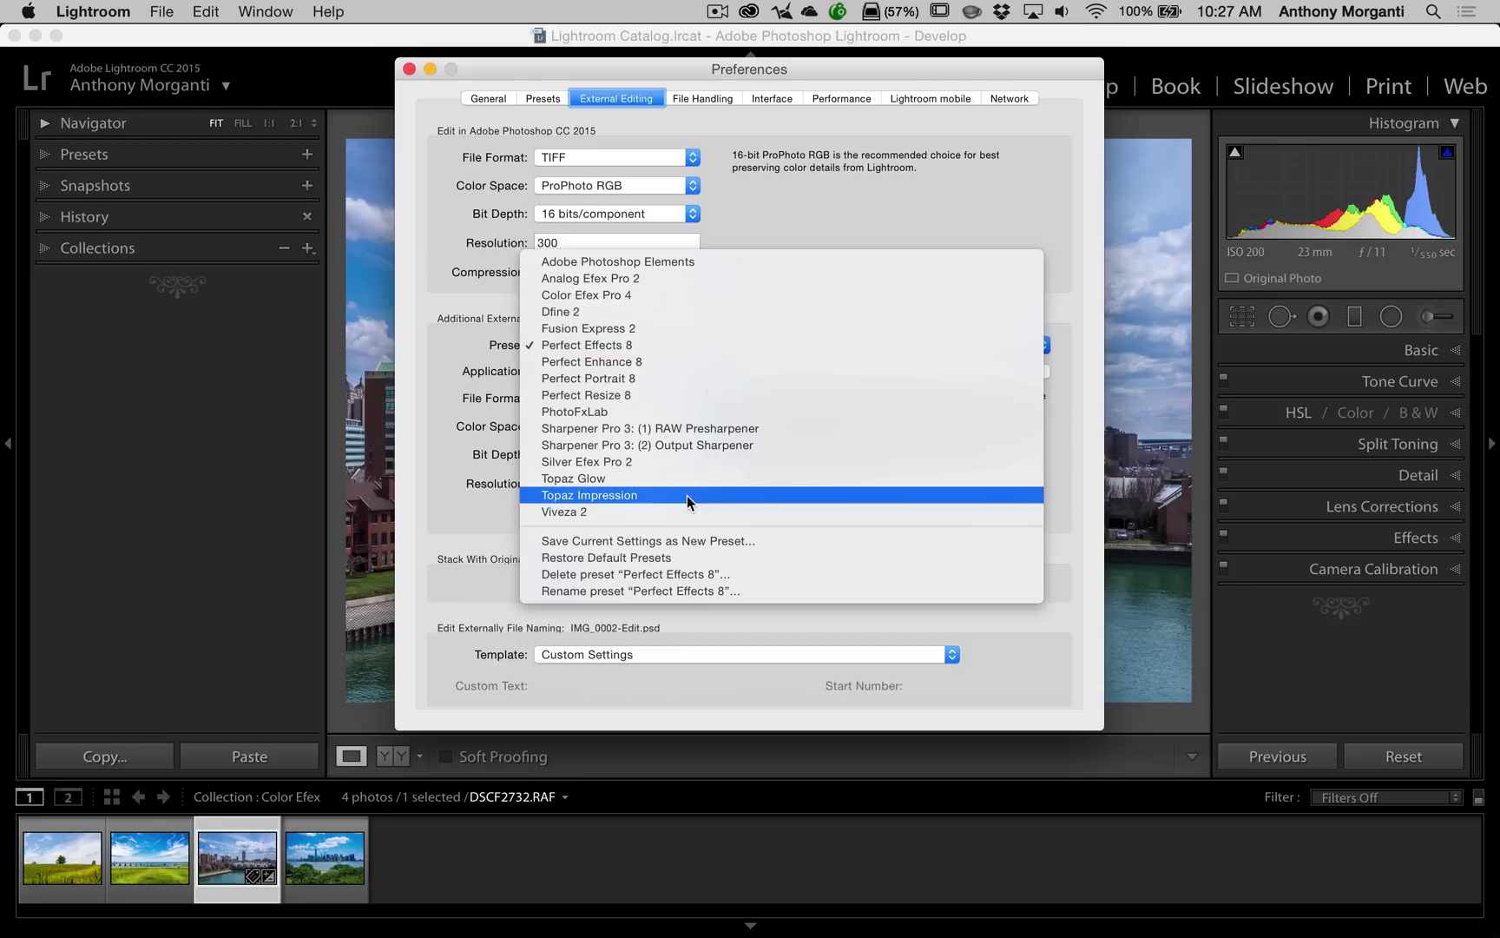
click(685, 577)
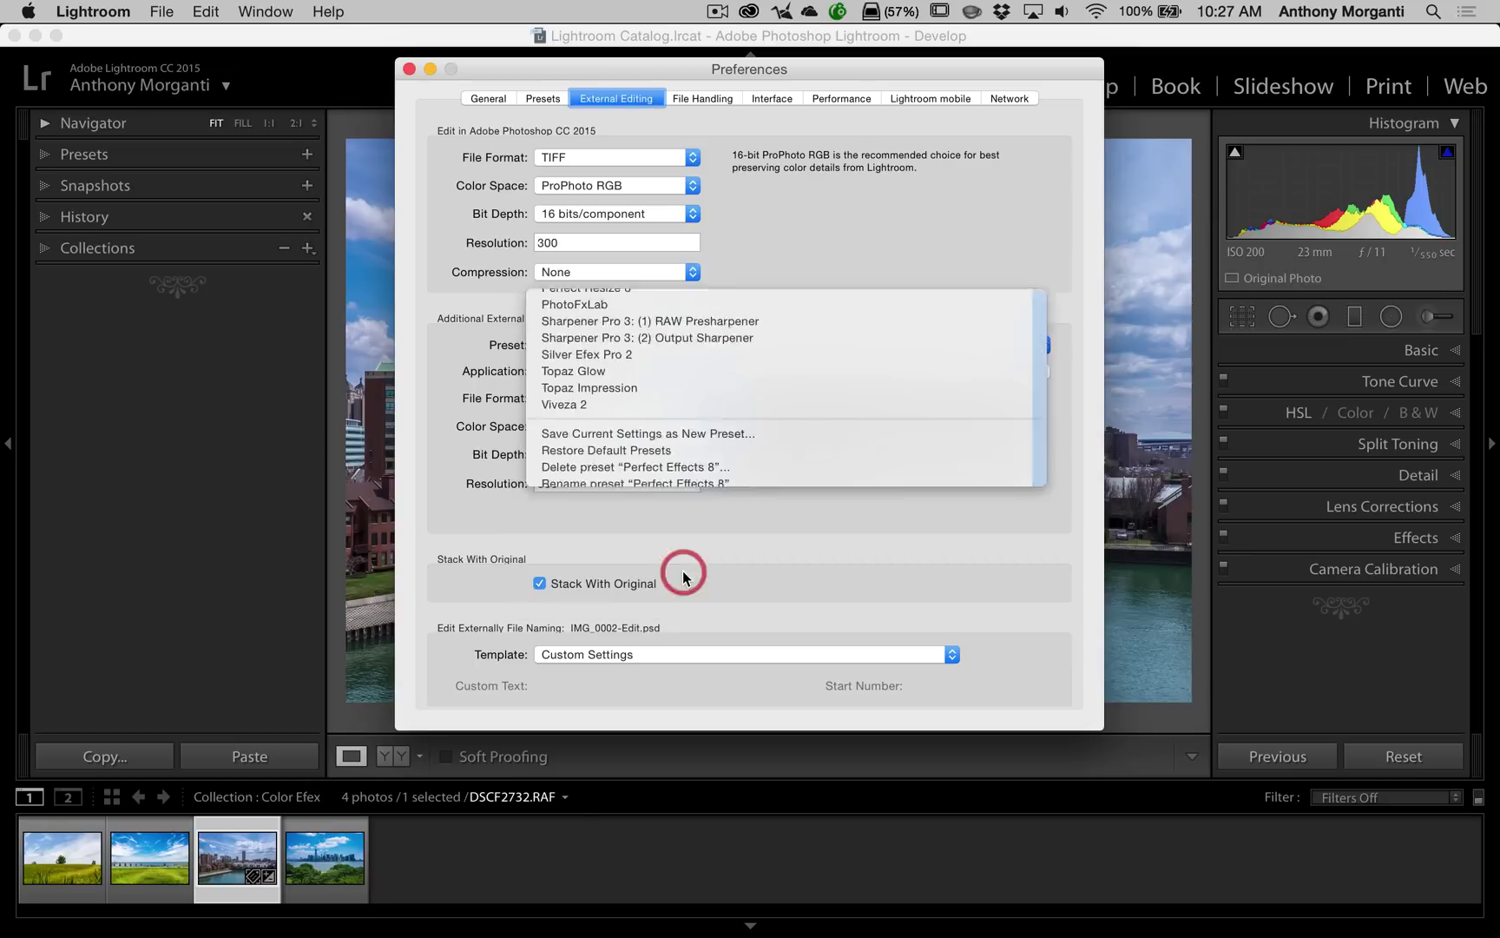
click(888, 339)
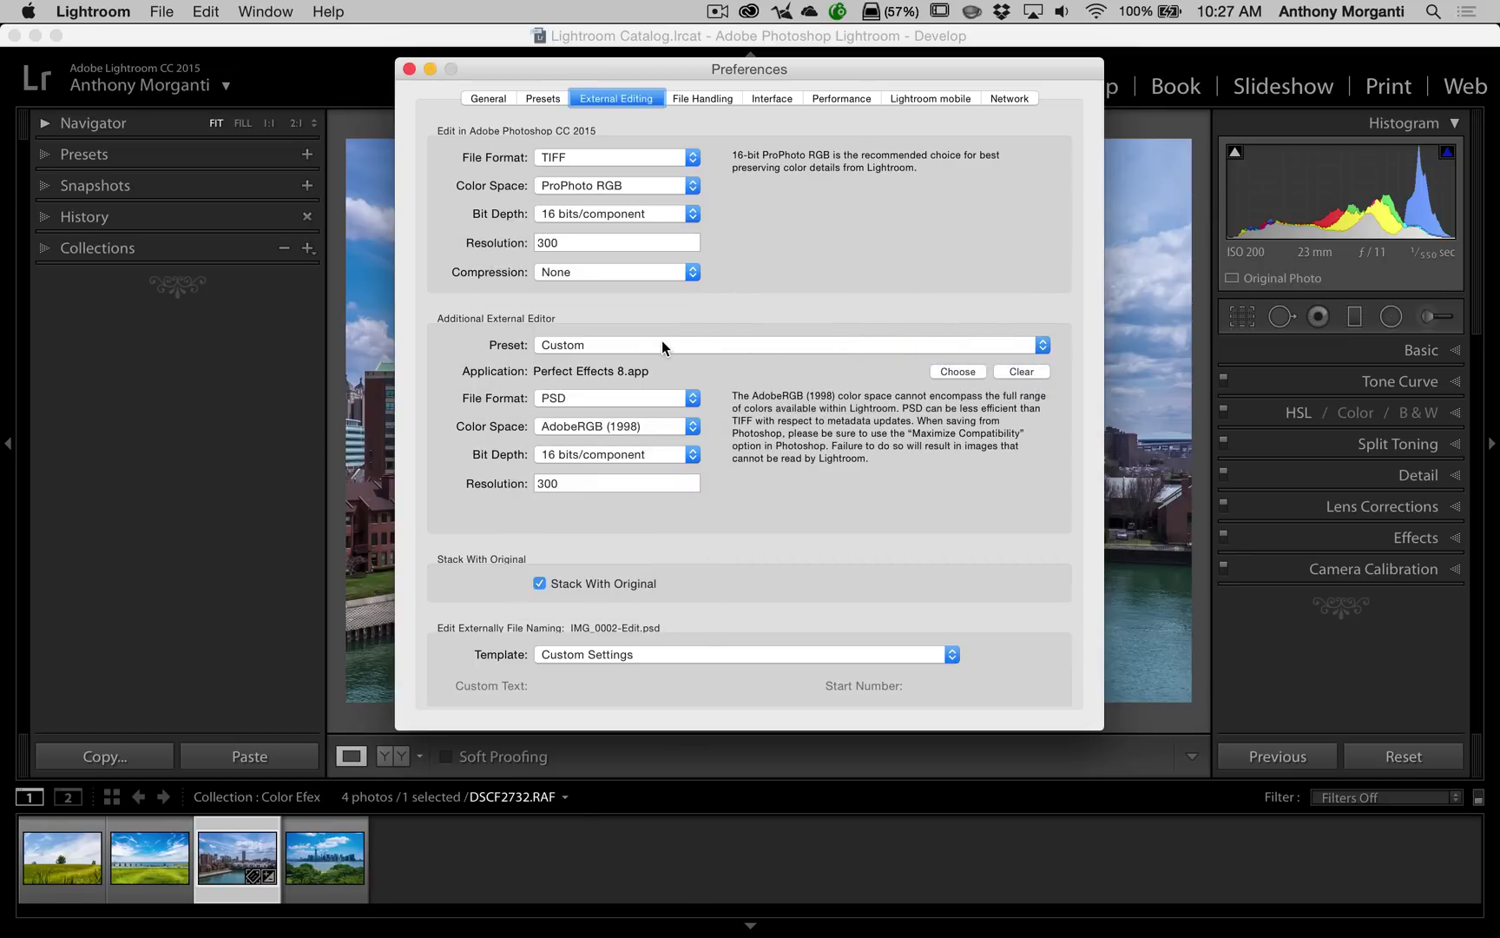
click(662, 345)
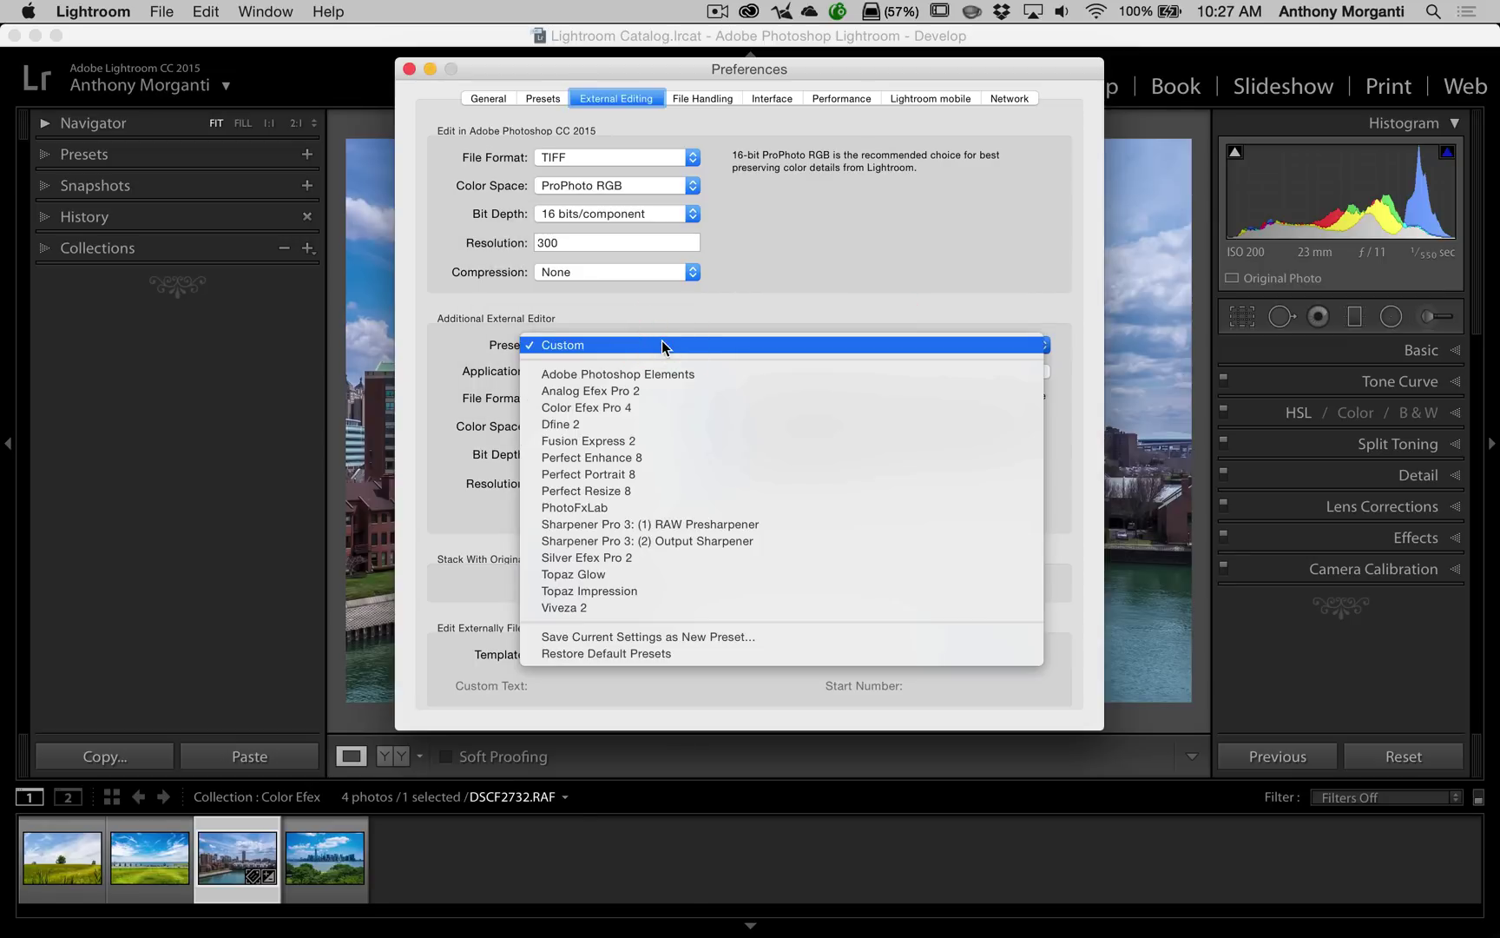
Step: Select and delete the Perfect Enhance 8 editor preset, confirming the deletion
click(660, 458)
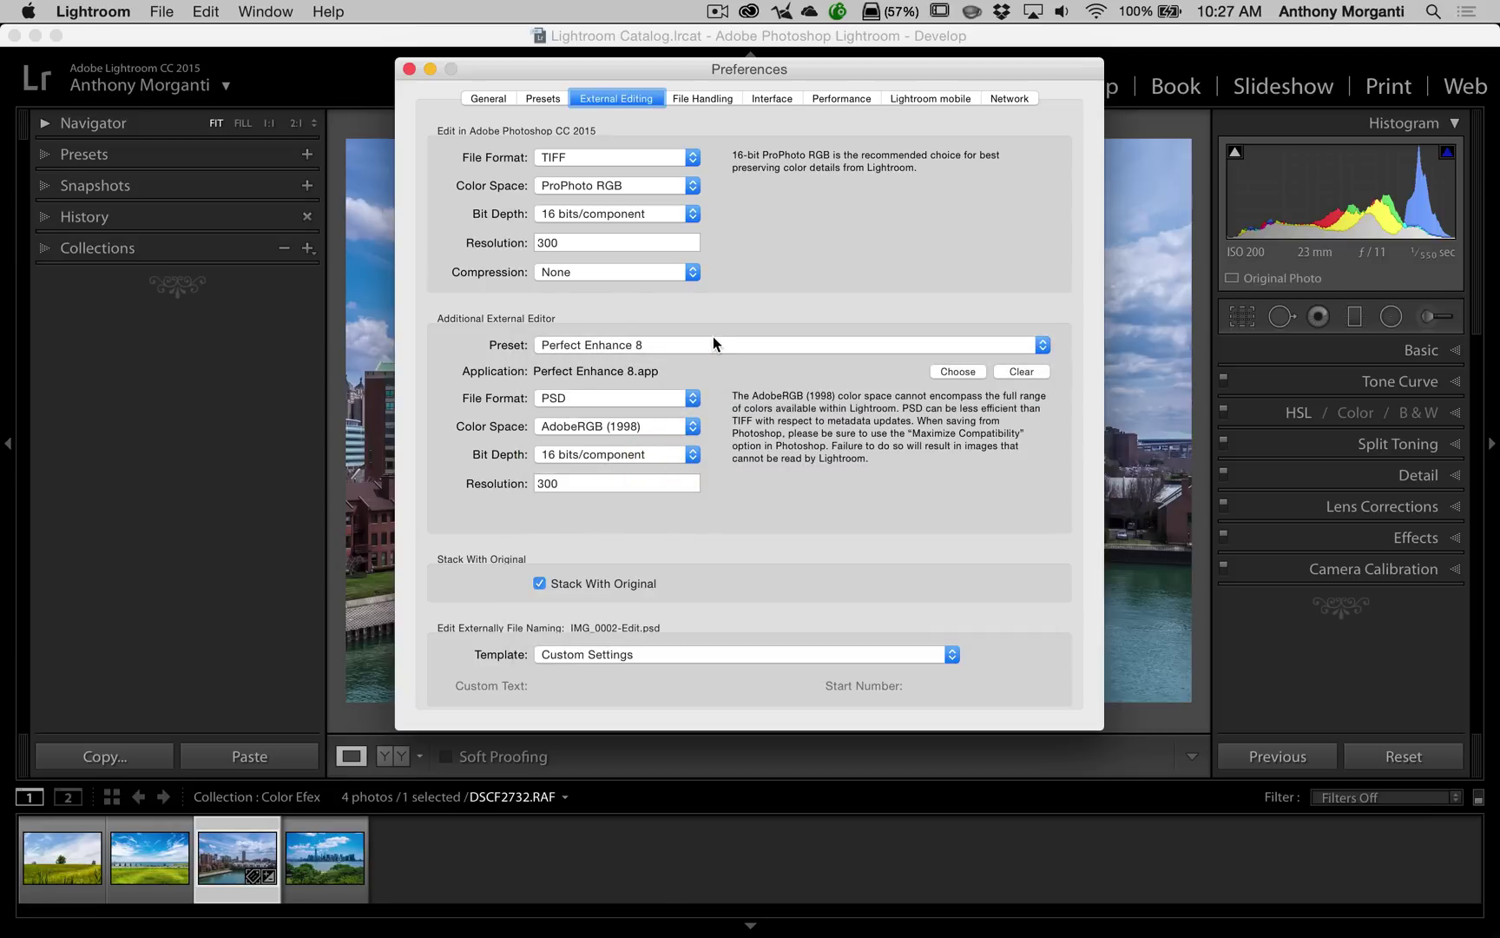
click(713, 338)
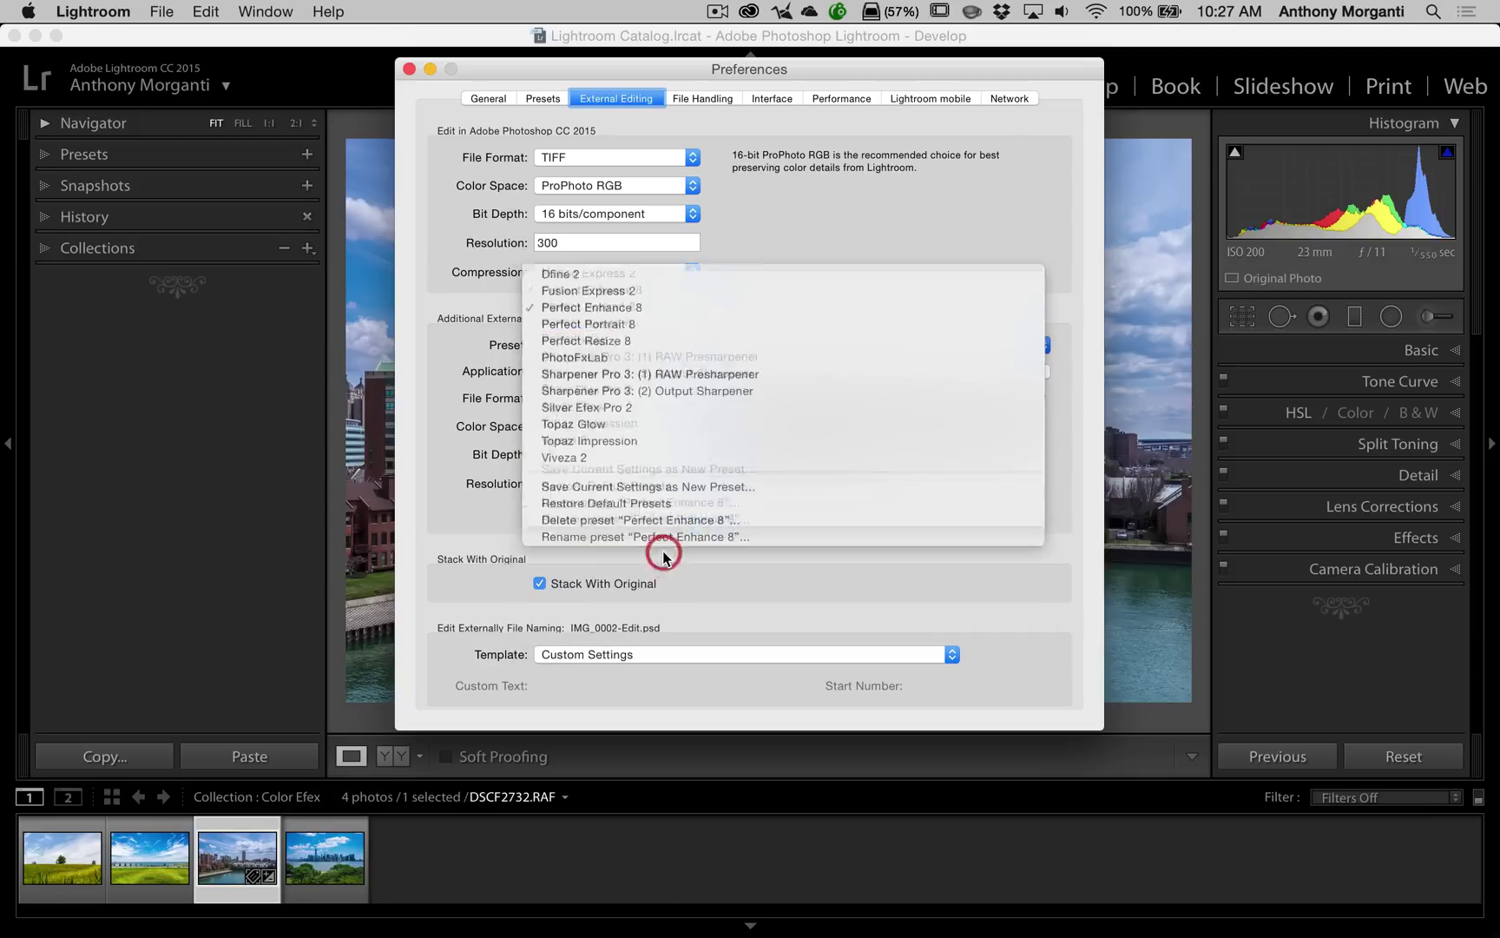
click(665, 557)
click(872, 341)
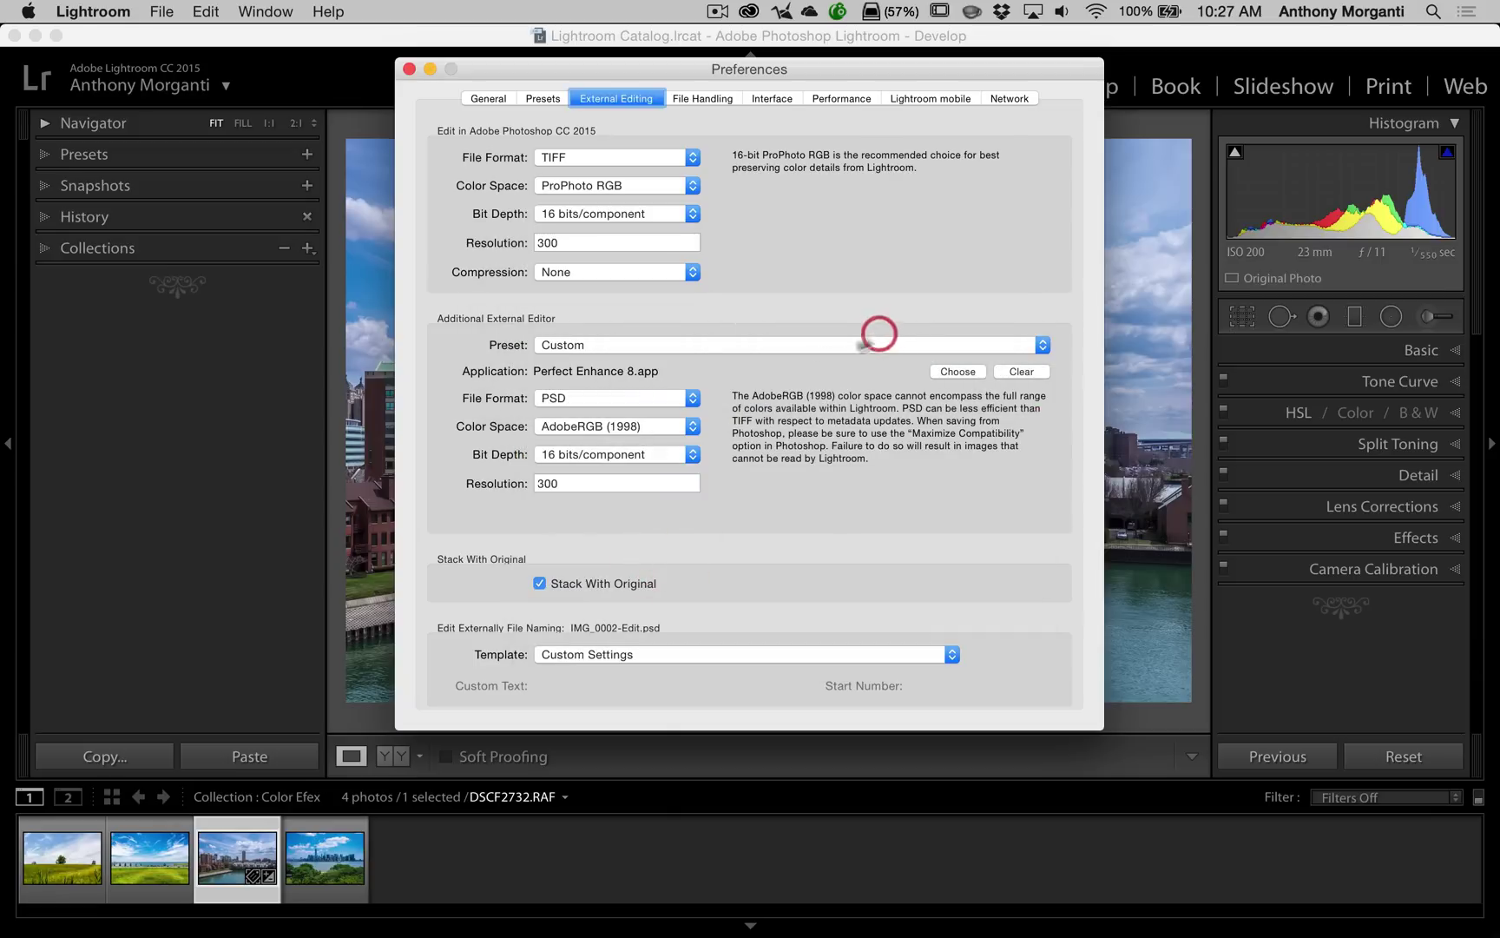
Step: Select and delete the Perfect Portrait 8 preset, confirming the deletion
click(647, 345)
click(641, 457)
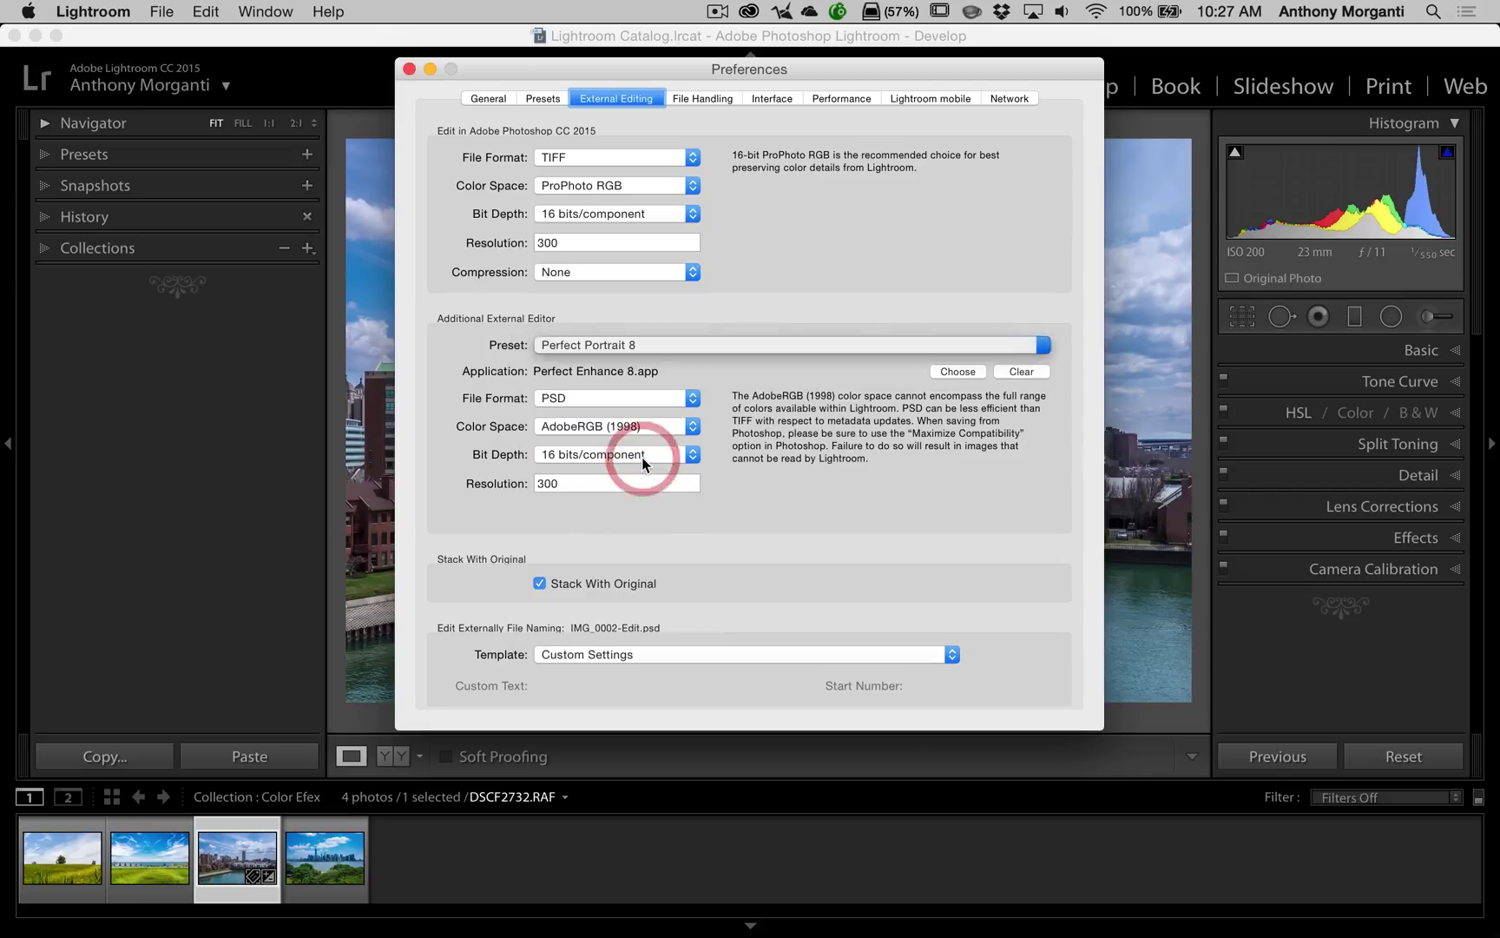
click(711, 346)
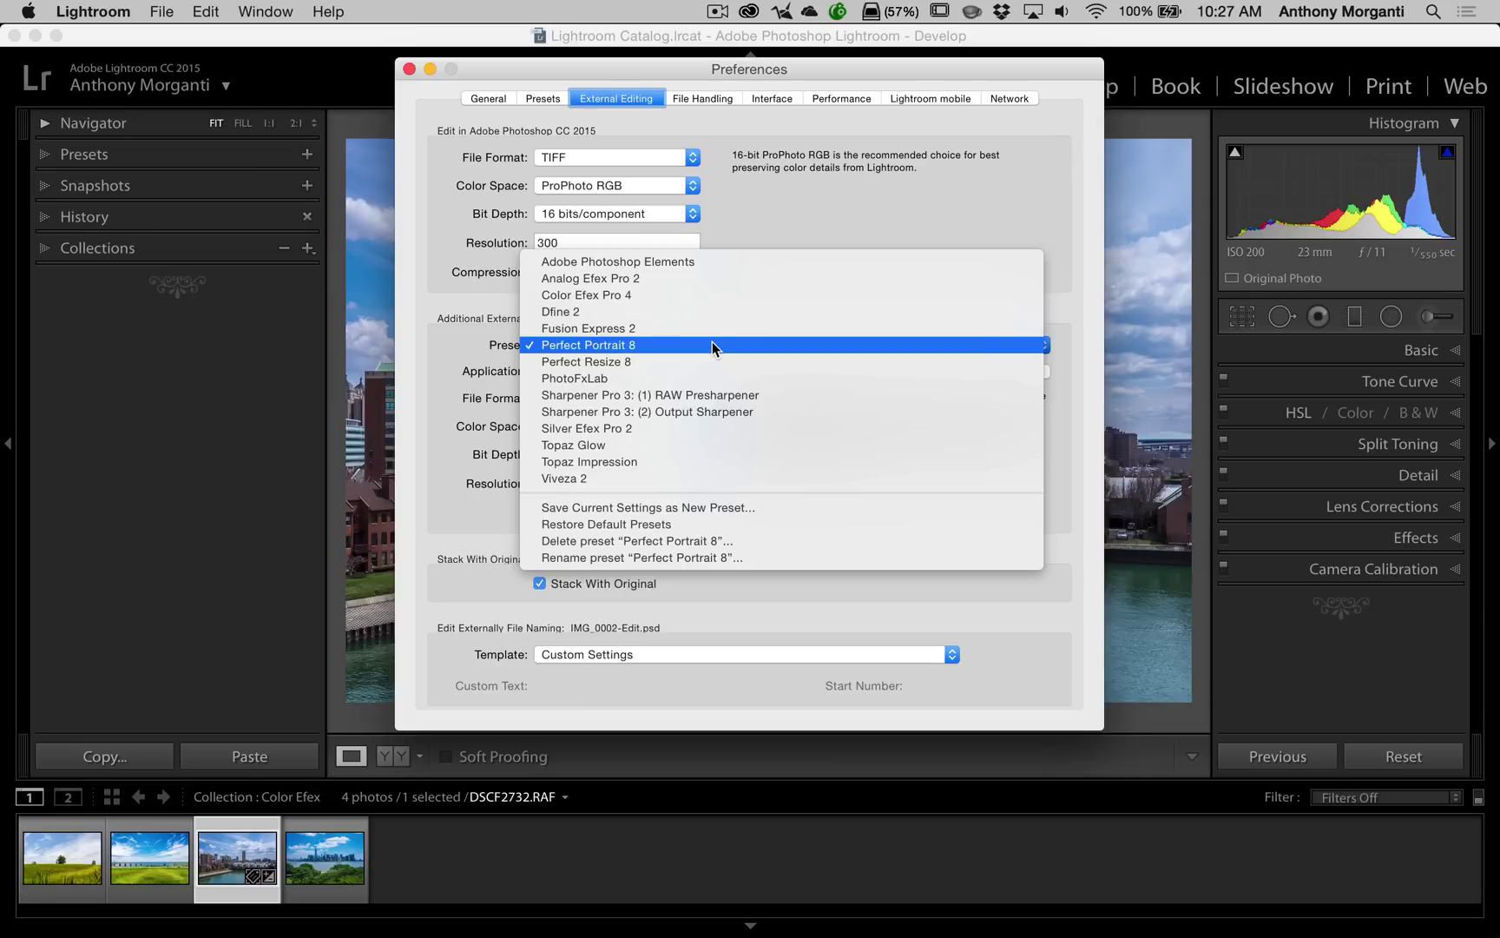
click(757, 540)
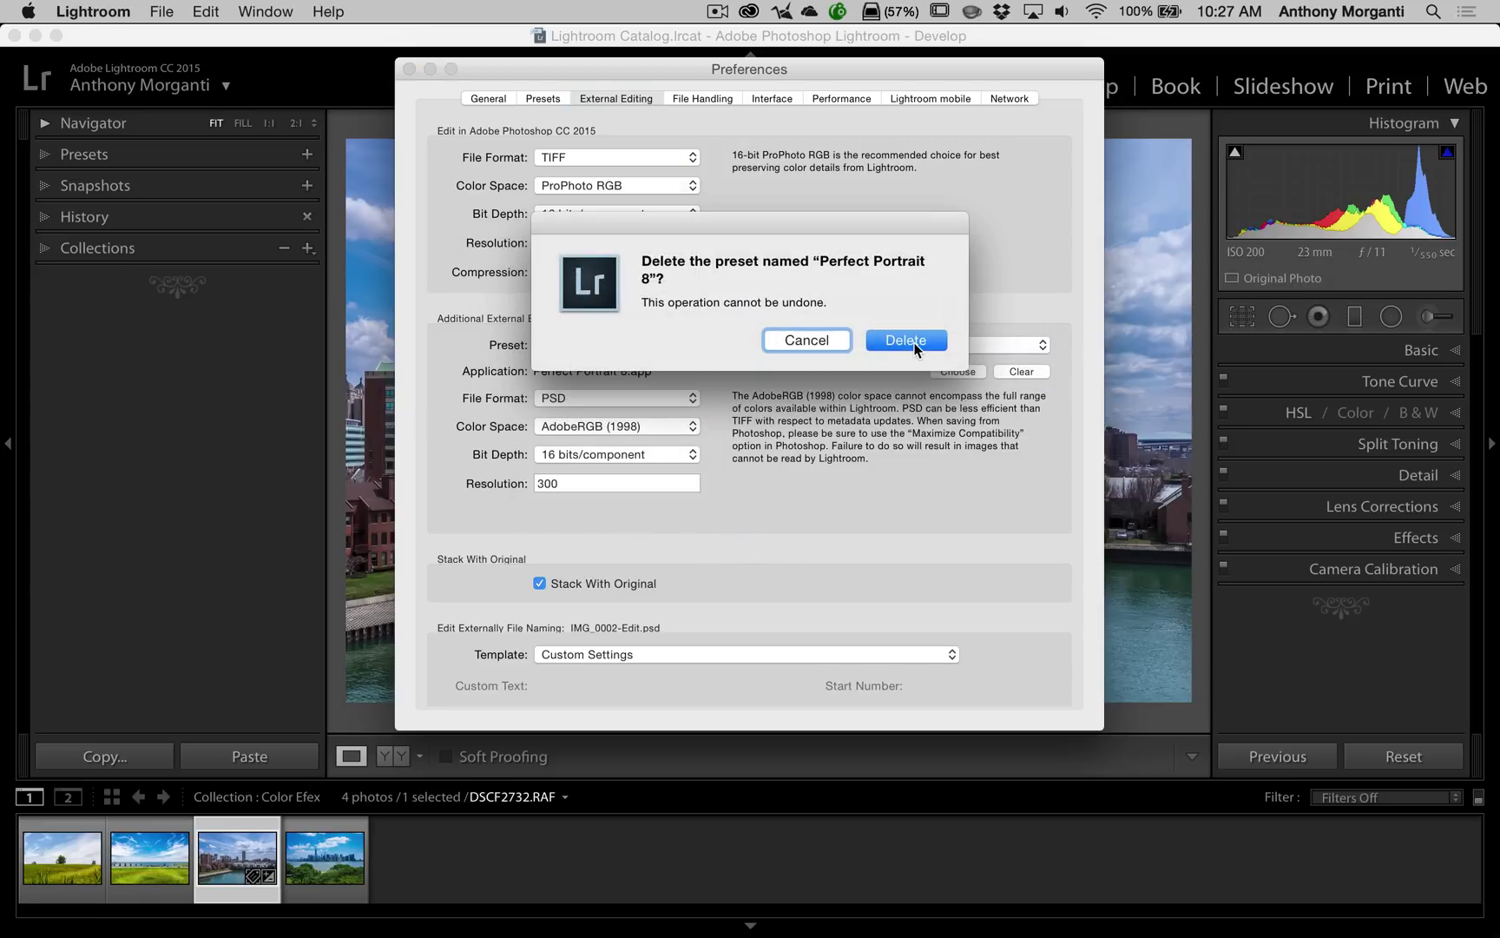
click(905, 340)
click(678, 347)
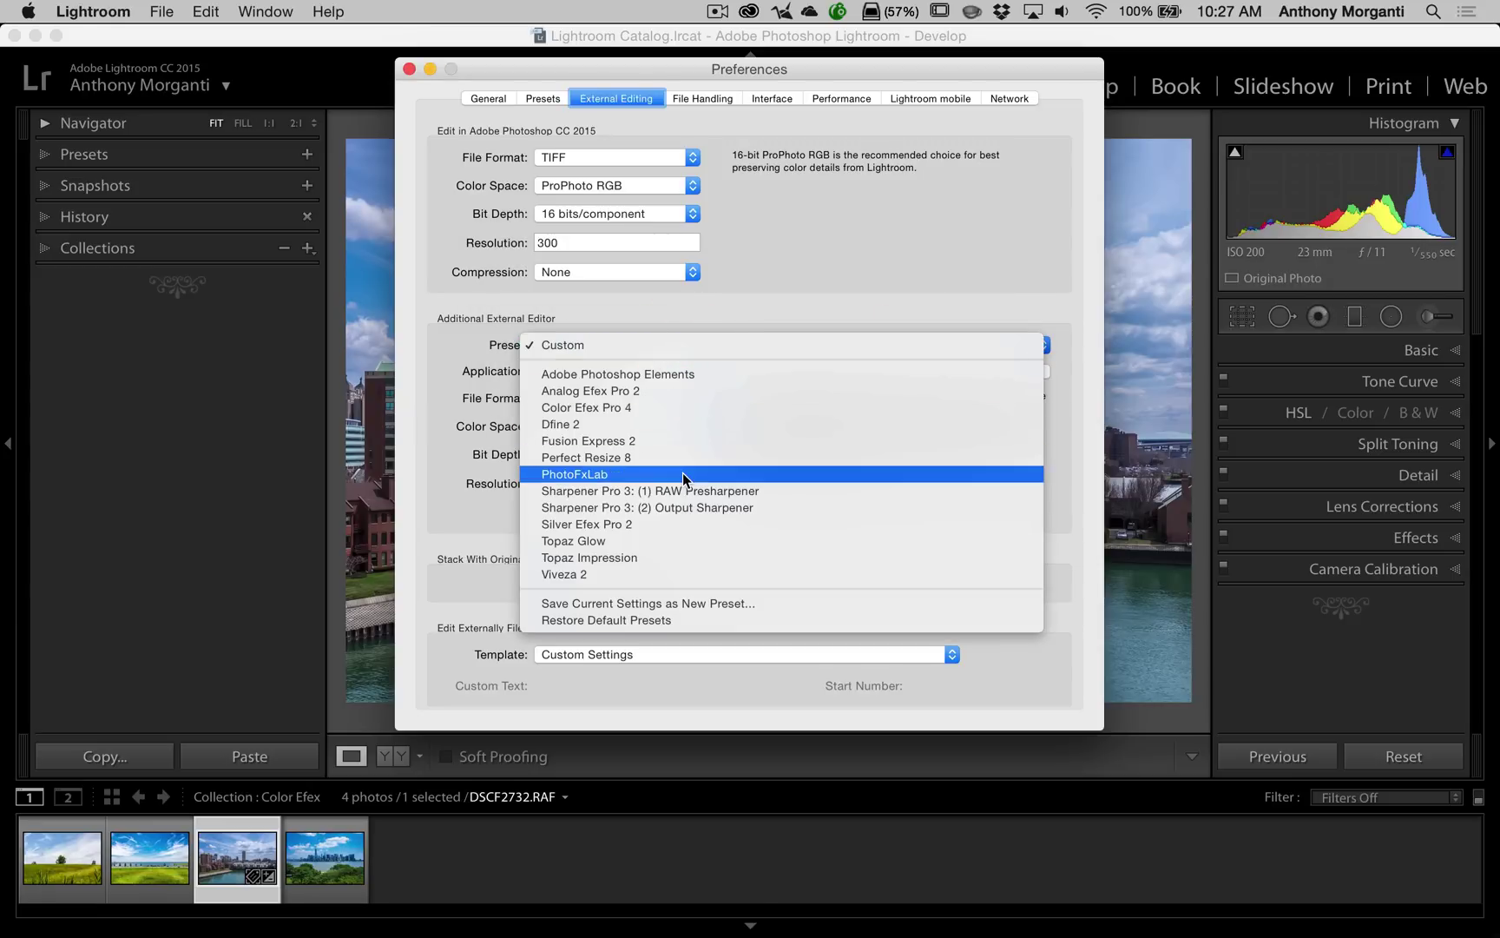
Step: Select and delete the Perfect Resize 8 preset, then check the remaining presets
click(645, 458)
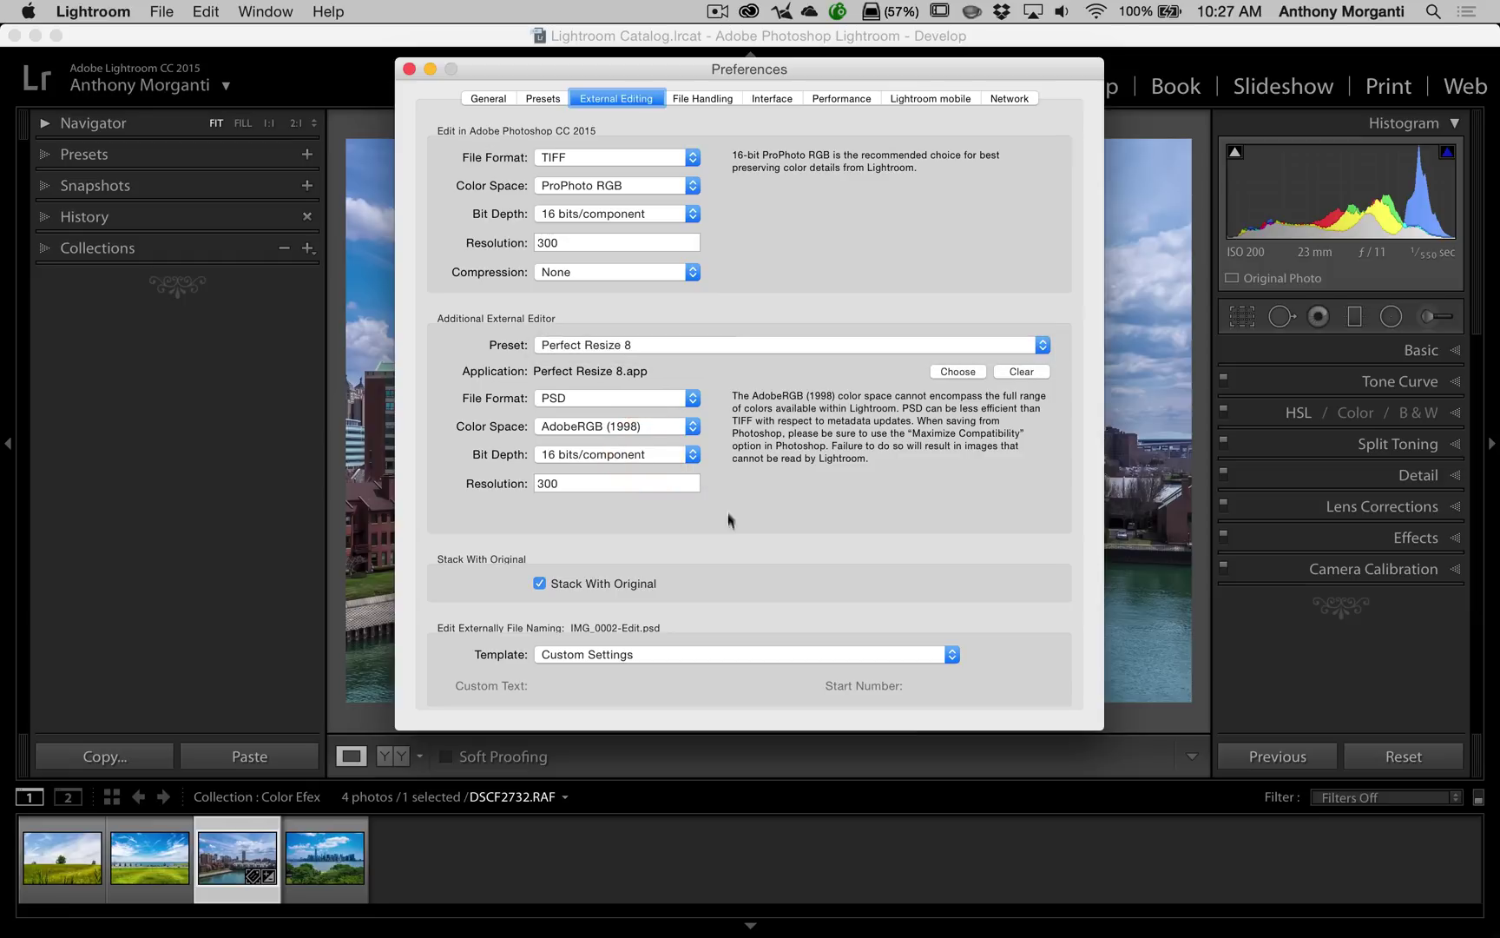
click(730, 338)
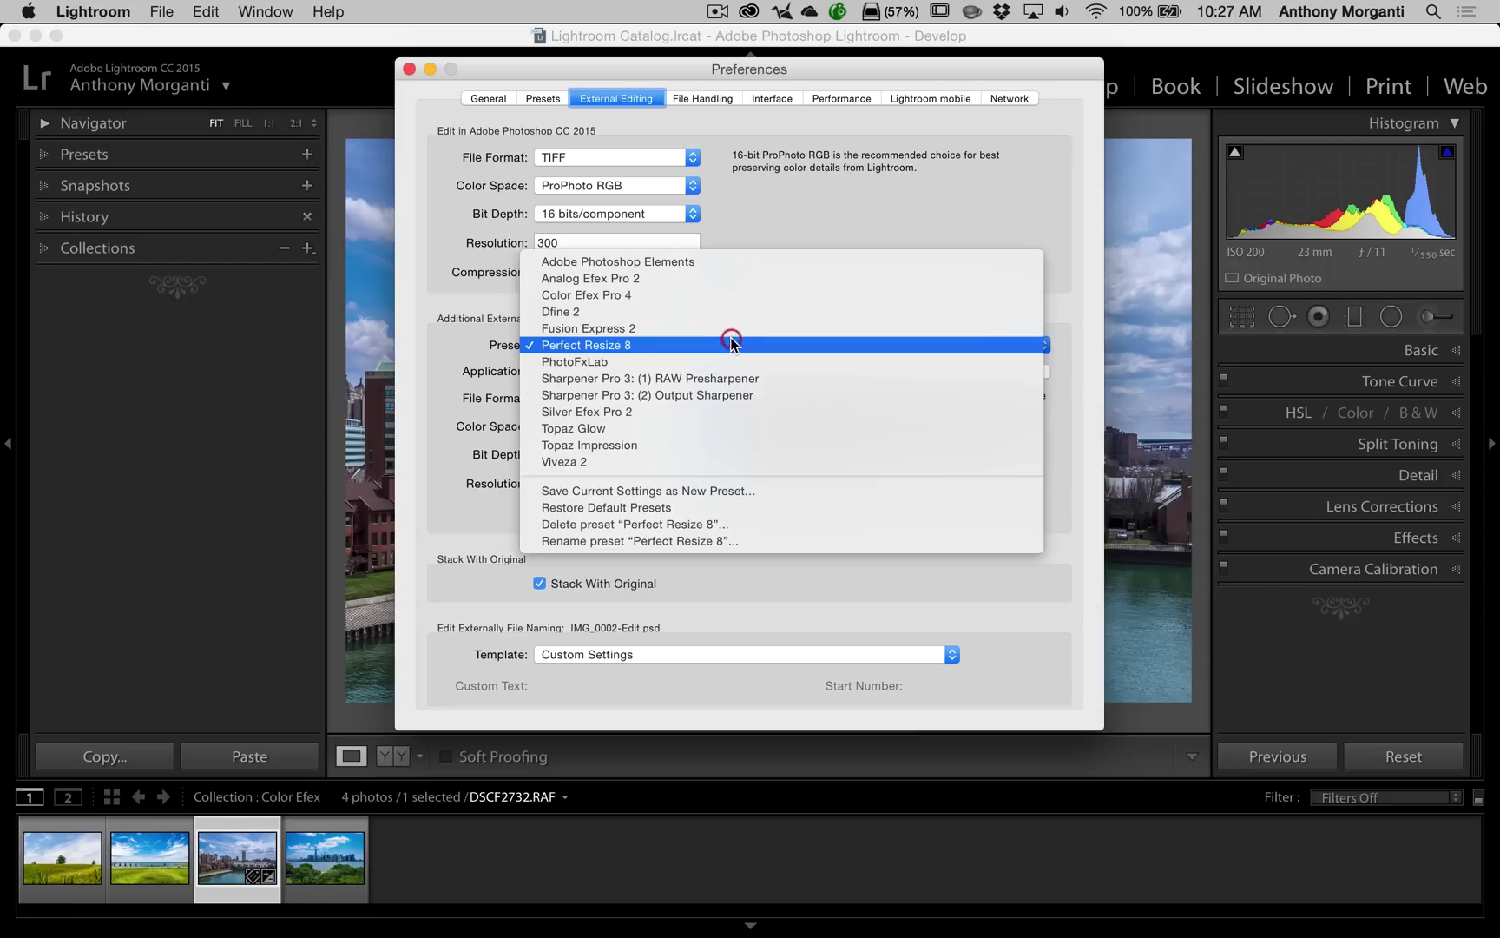
click(726, 524)
click(905, 340)
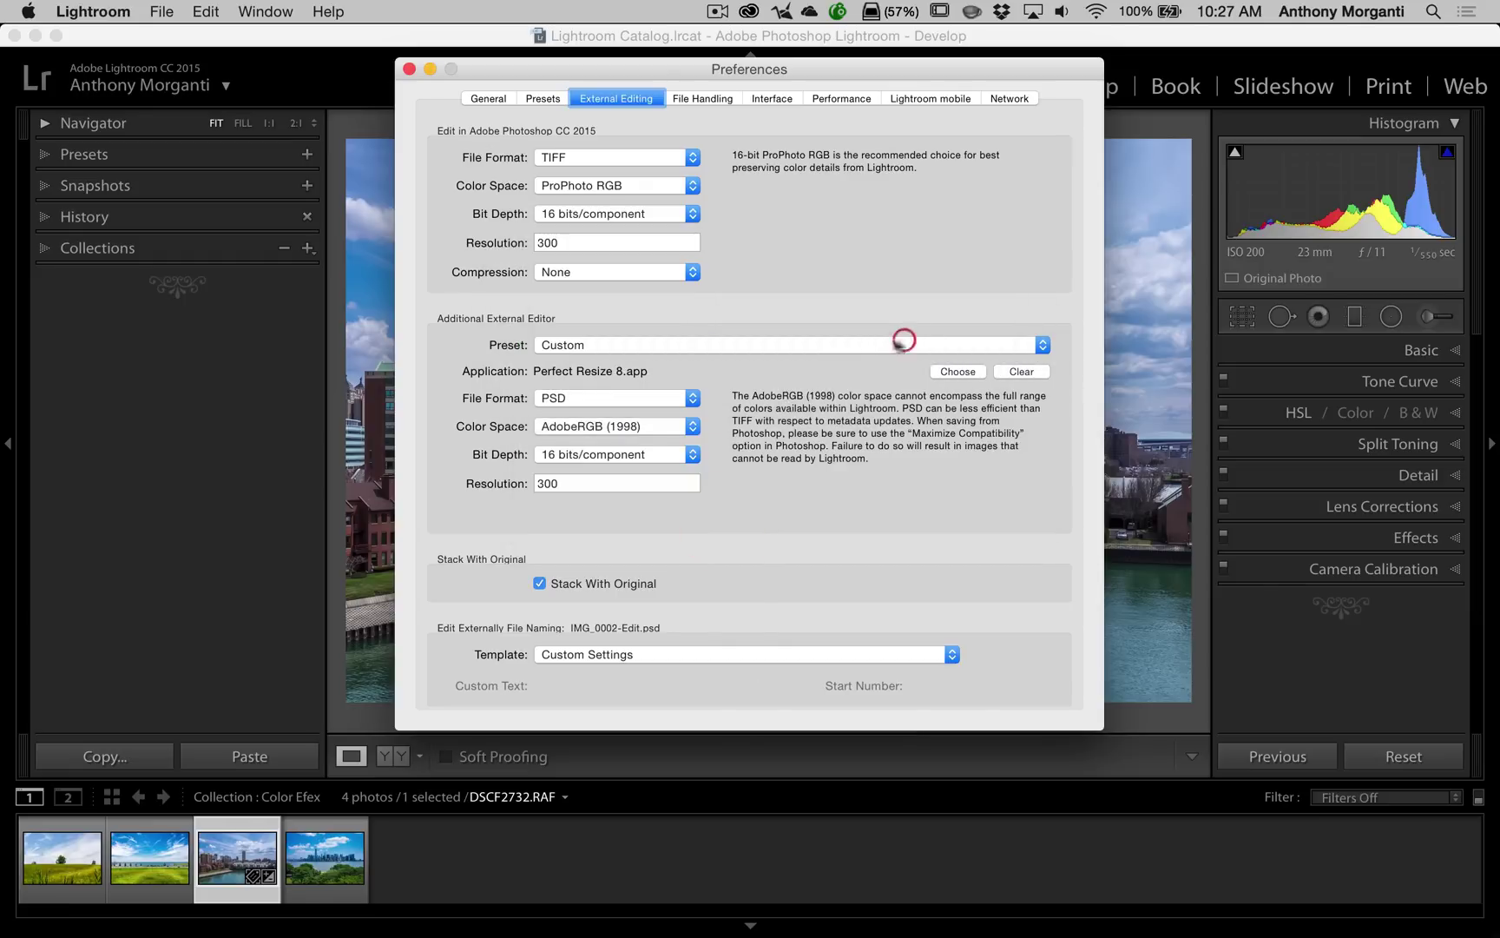
click(781, 343)
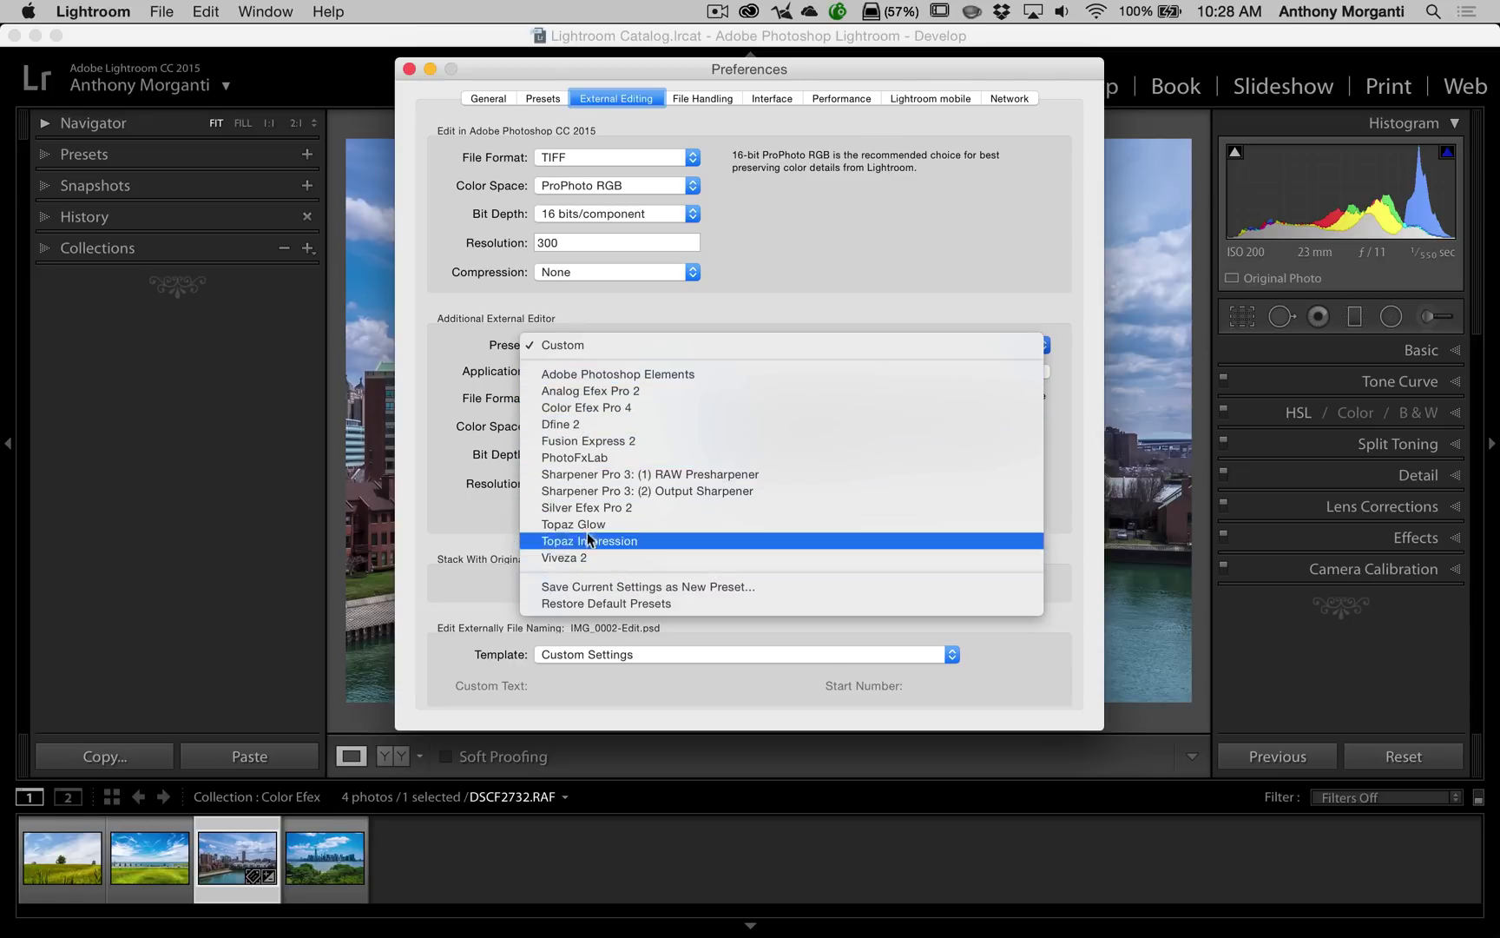
click(749, 317)
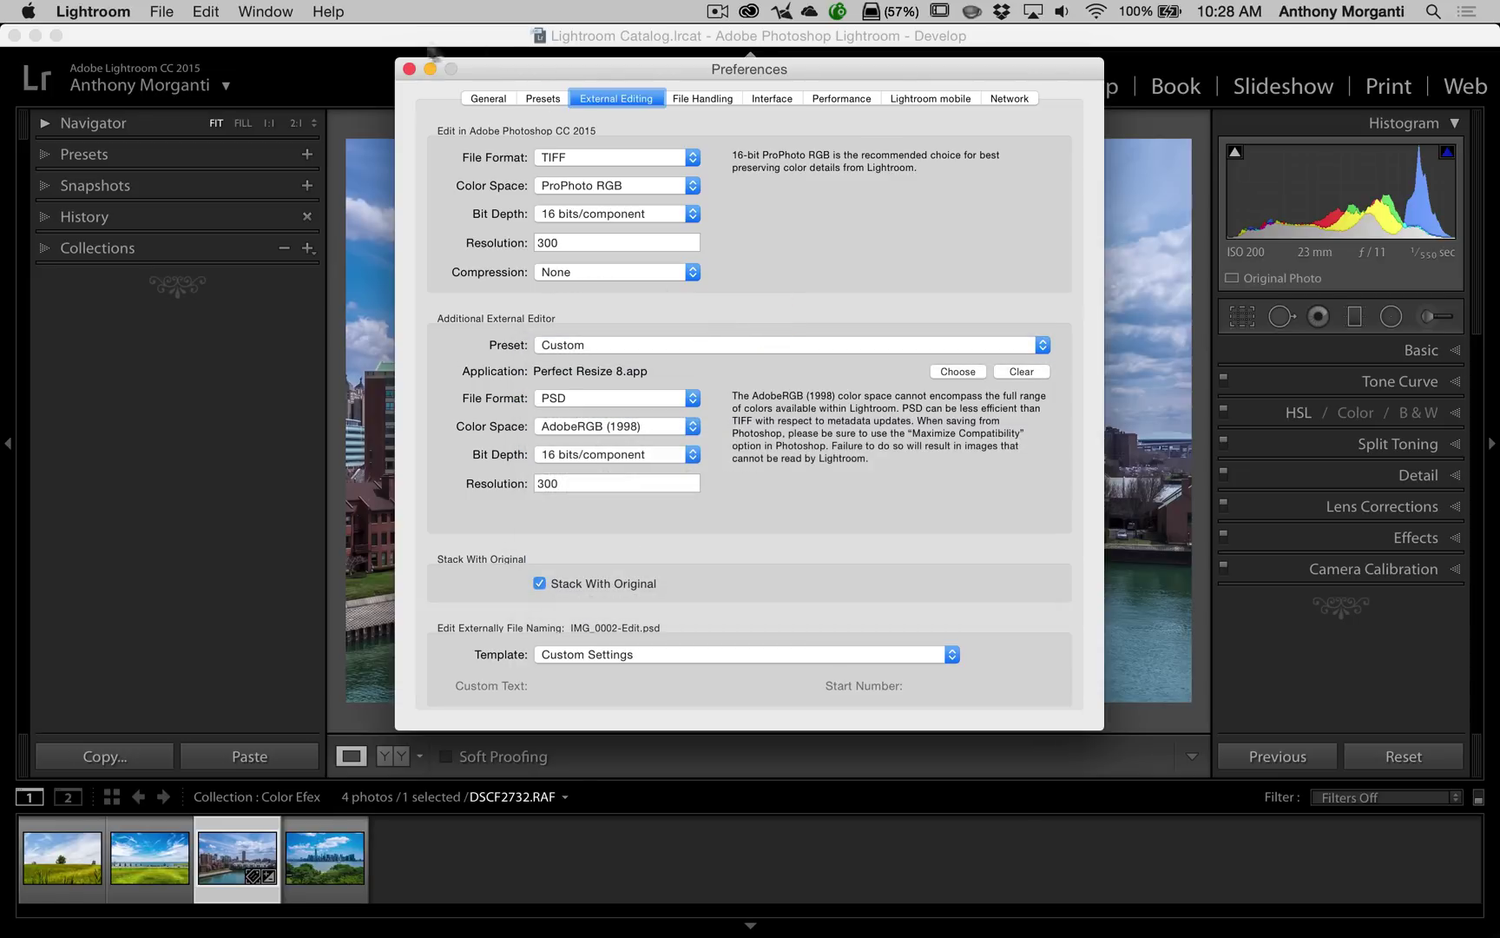
Step: Close Preferences and display the photo's Edit In submenu to verify the trimmed editor list
click(408, 68)
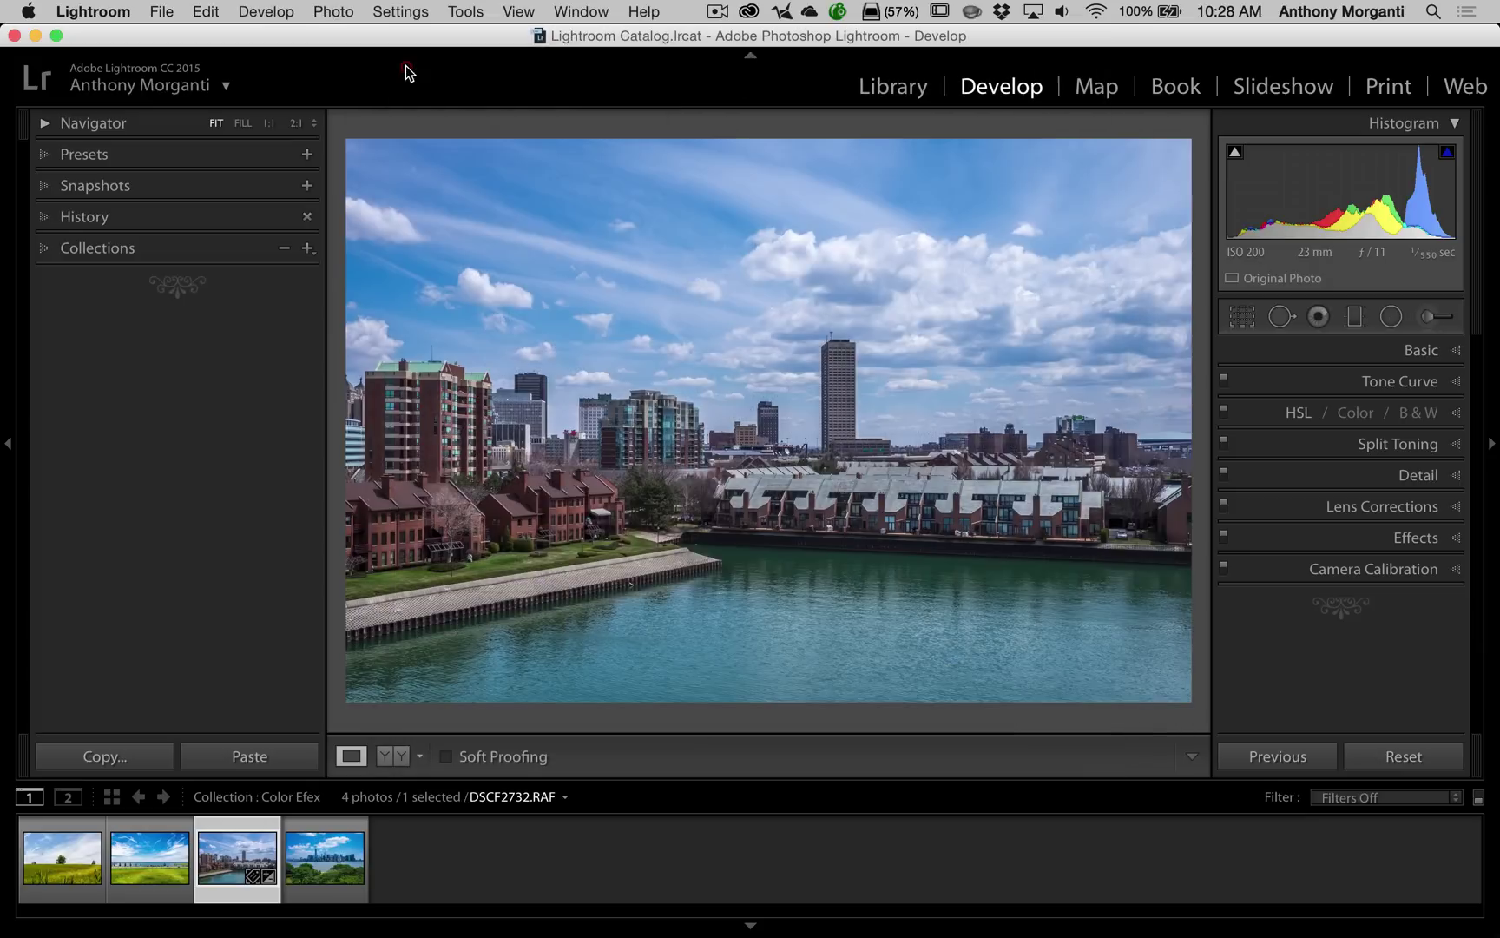
right_click(860, 295)
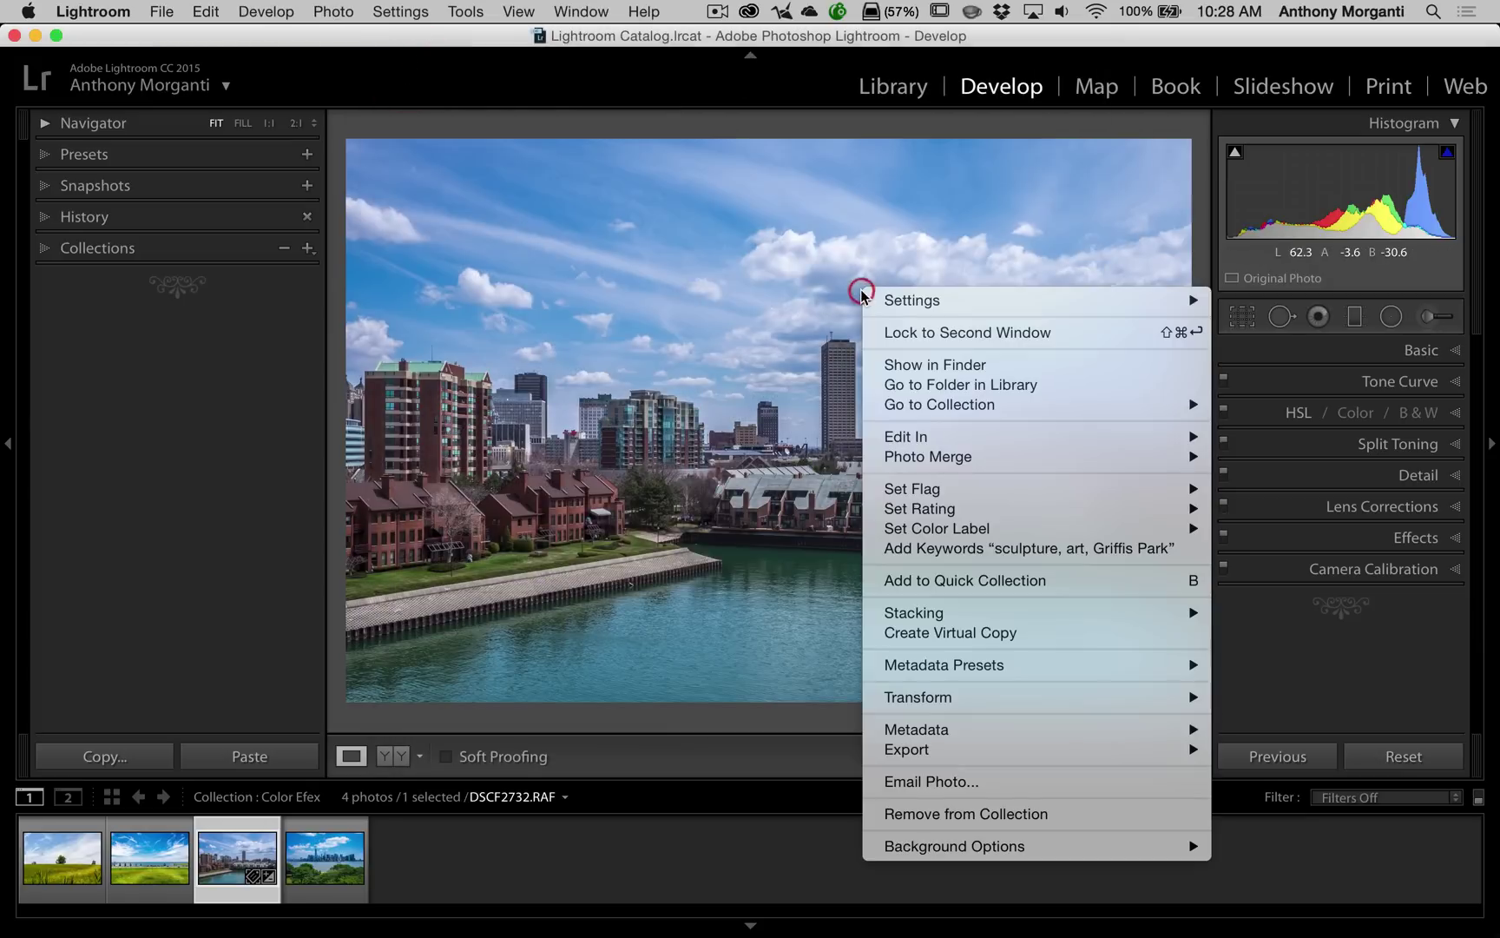
mouse_move(899, 437)
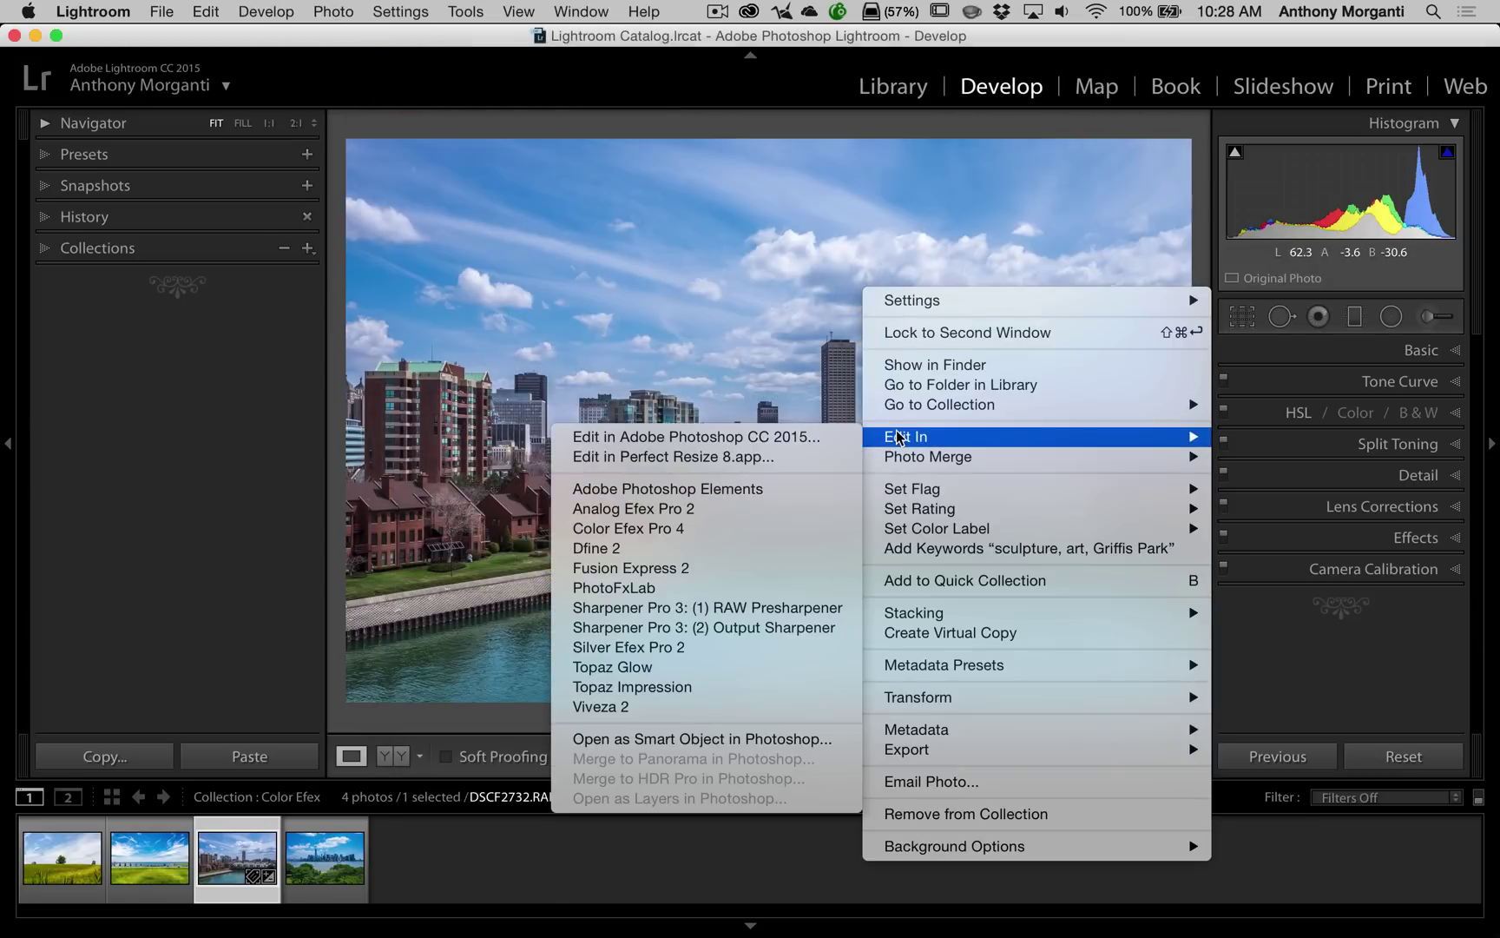